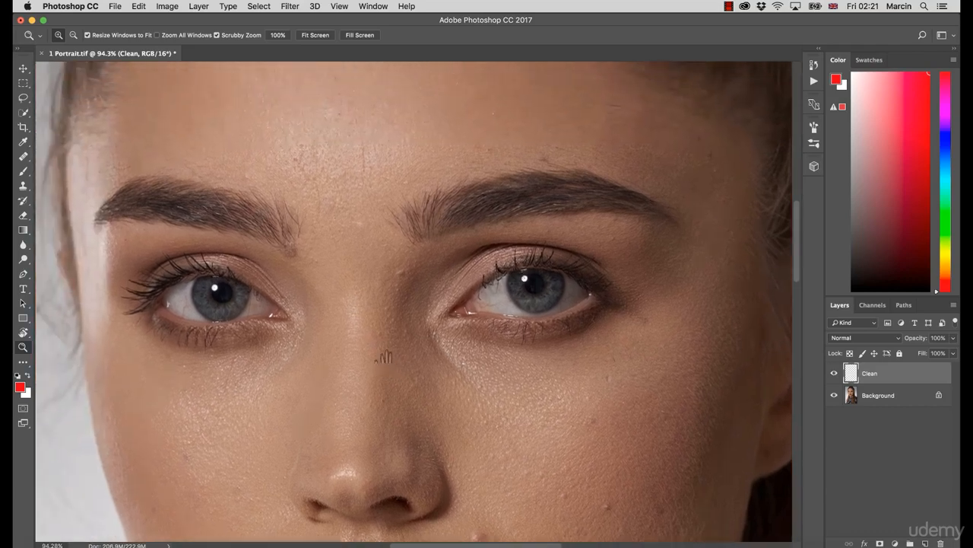
With the Healing Brush, sample clean skin beside the nose bridge and heal the blemish next to it on the Clean layer
left_click(23, 156)
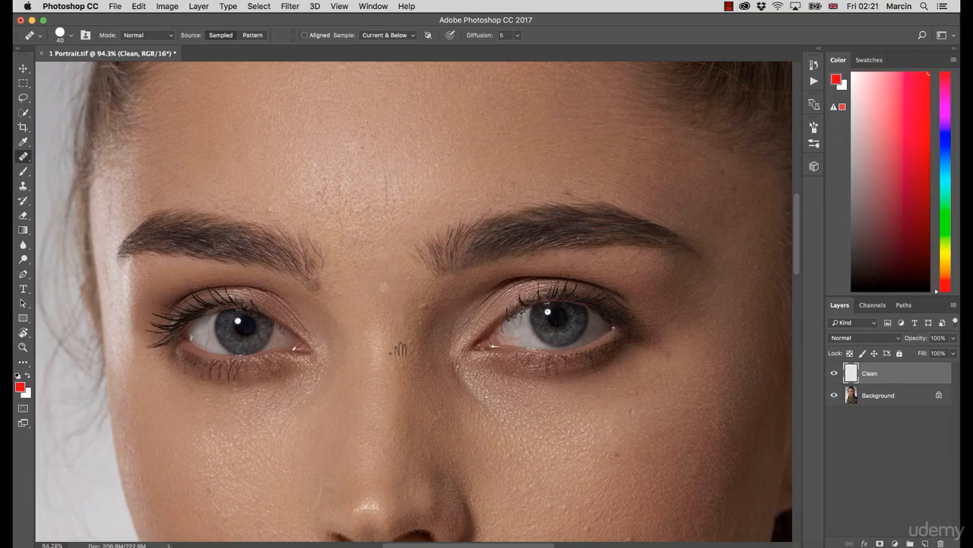
left_click_drag(401, 349, 387, 297)
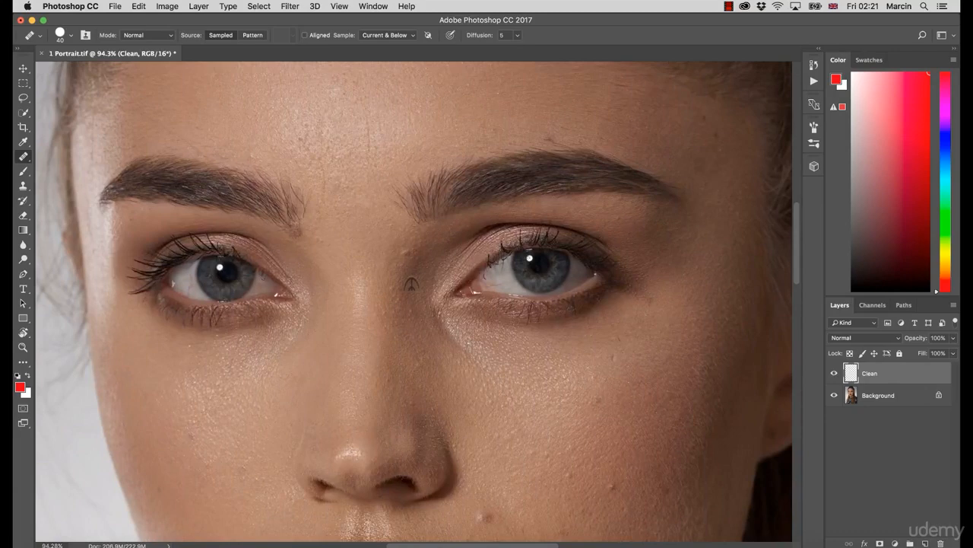
left_click(408, 279, "alt")
left_click(410, 292)
Heal a small blemish on the cheek between the nose and the ear
scroll(405, 366, "down", 3)
scroll(405, 366, "right", 2)
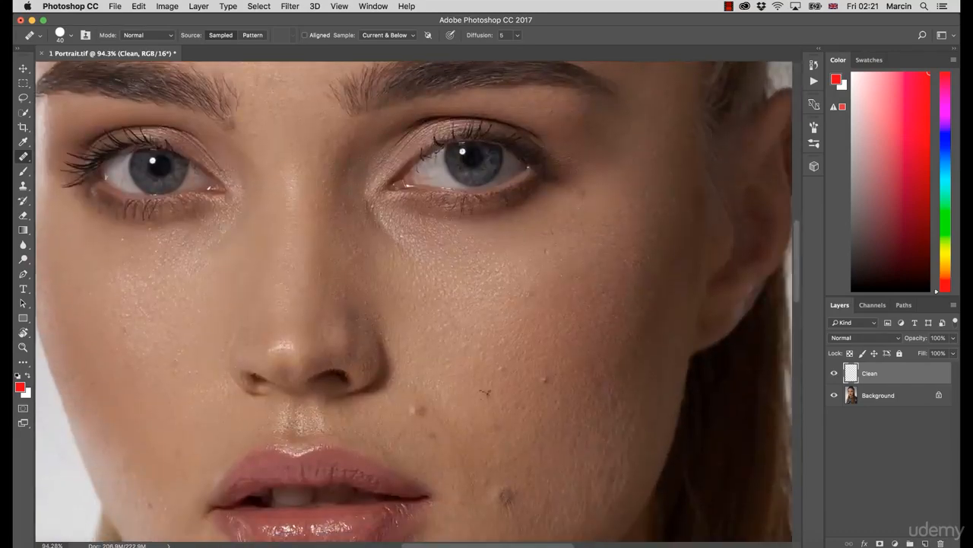
left_click(519, 378)
Sample clean skin on the chin and heal the small blemishes below the lower lip with a size 35 brush
scroll(403, 461, "down", 5)
scroll(467, 370, "left", 4)
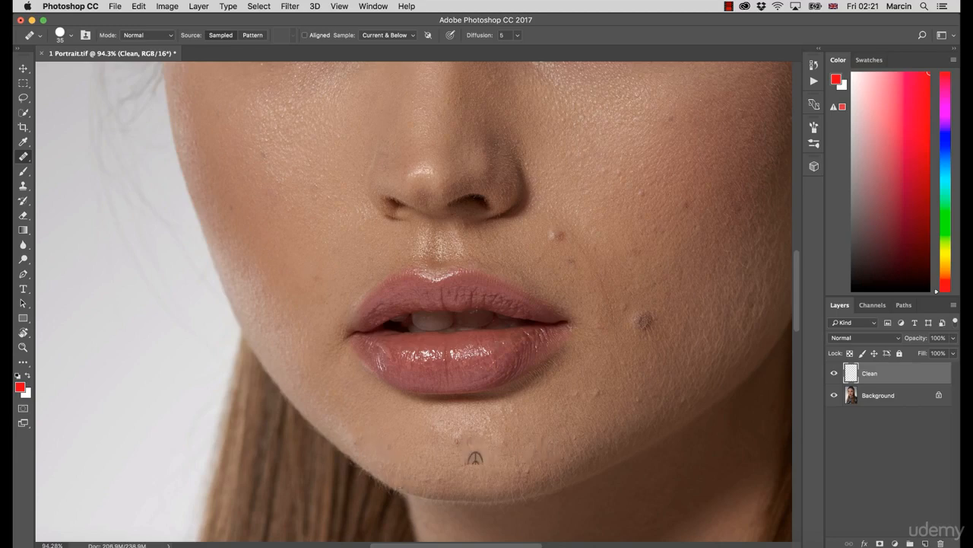
left_click(520, 452, "alt")
left_click(522, 463)
left_click(533, 461, "alt")
Look through the blending modes available for the Healing Brush without changing the current one
left_click_drag(578, 273, 527, 310)
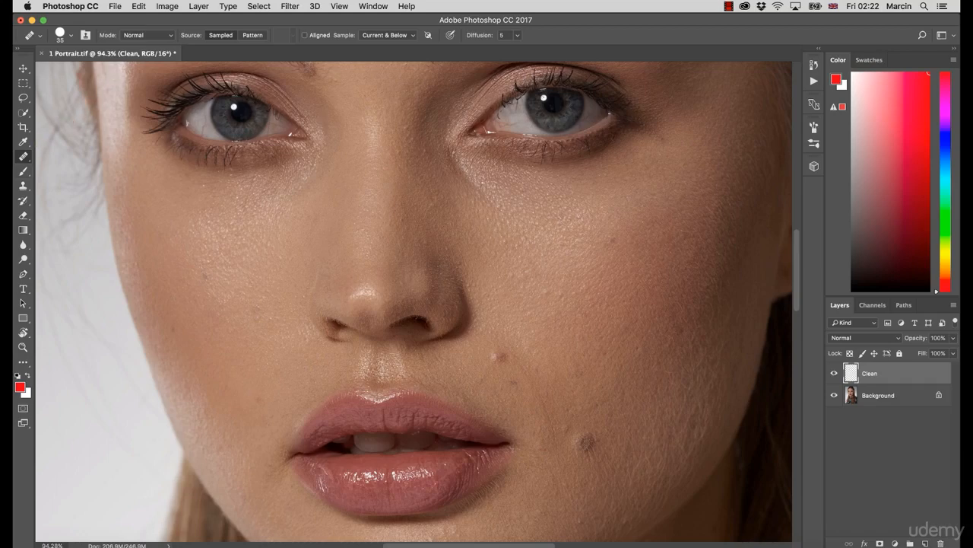
left_click(147, 35)
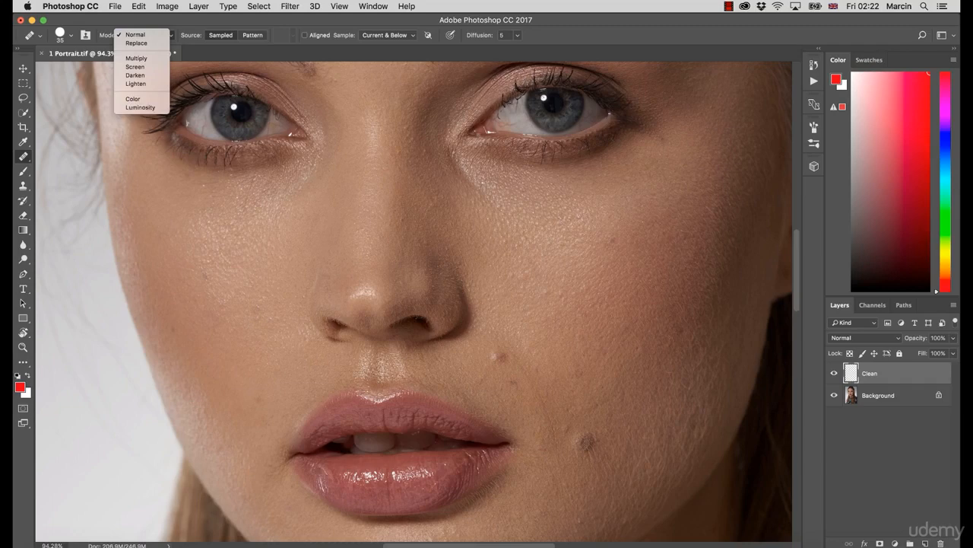
left_click(226, 236)
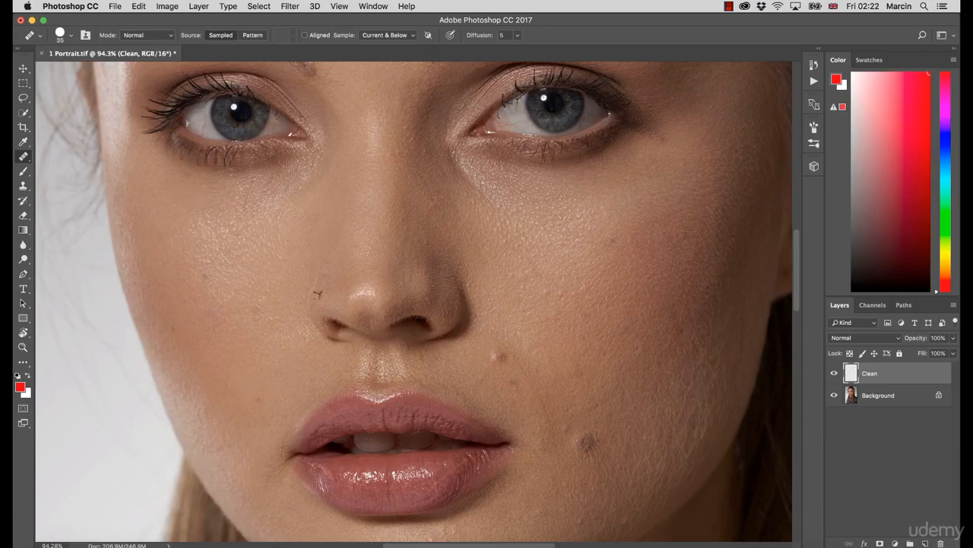
Sample clean skin above the right-hand eyebrow and heal the stray hairs and spots there and across the forehead
scroll(537, 251, "up", 5)
scroll(536, 251, "right", 5)
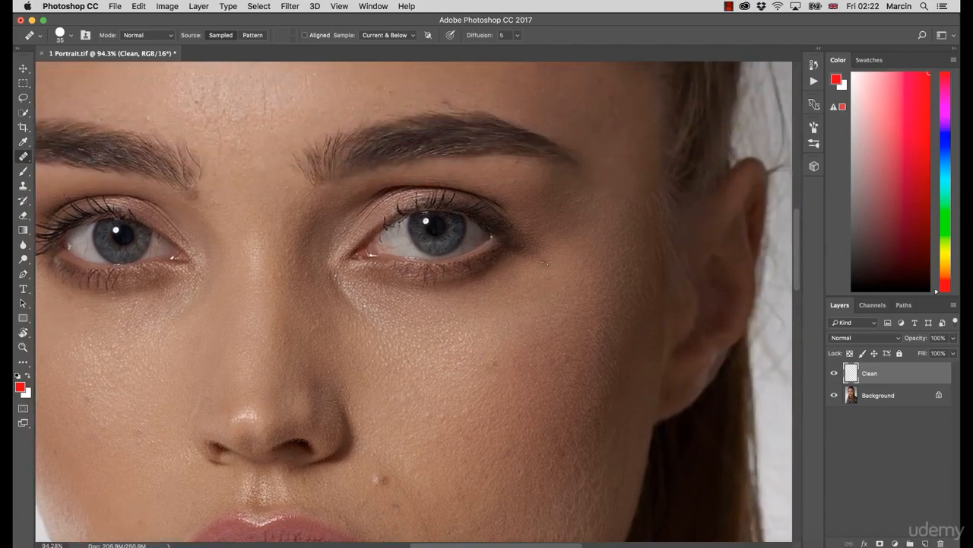
scroll(550, 218, "up", 5)
scroll(549, 218, "right", 2)
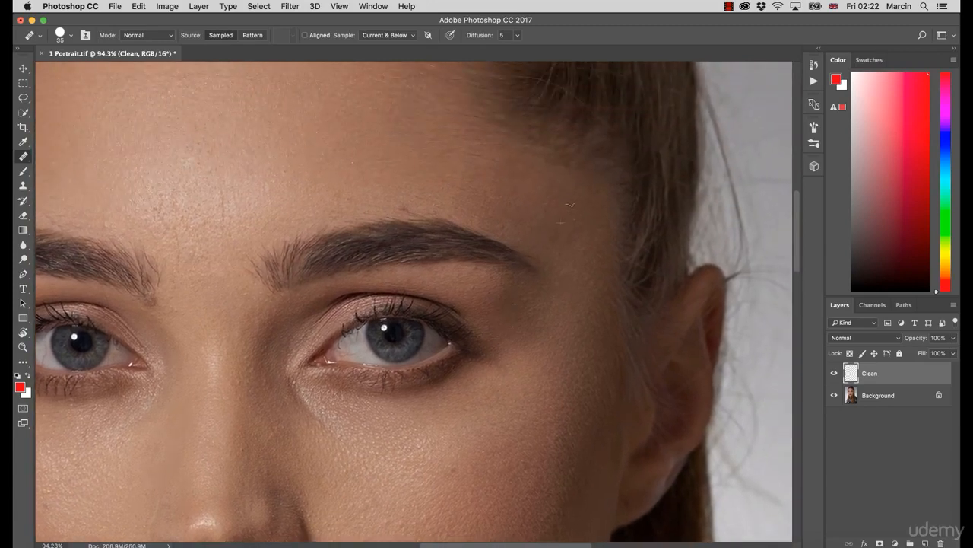
left_click(409, 195, "alt")
left_click(405, 207)
left_click(472, 168)
left_click(154, 219)
Set the Healing Brush mode to Darken, reduce its size to 25, and heal the bright specks on the forehead above the right-hand eyebrow
scroll(139, 230, "up", 5)
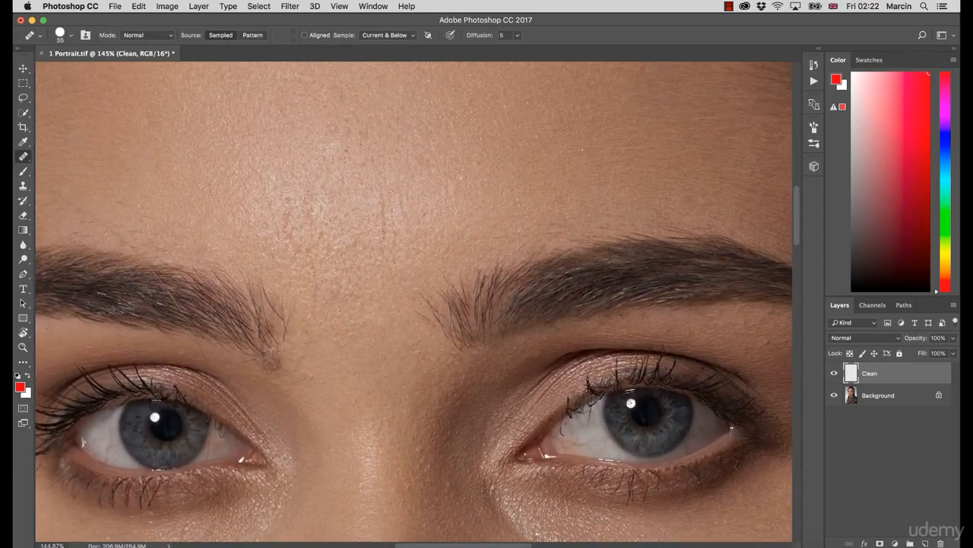
left_click(137, 35)
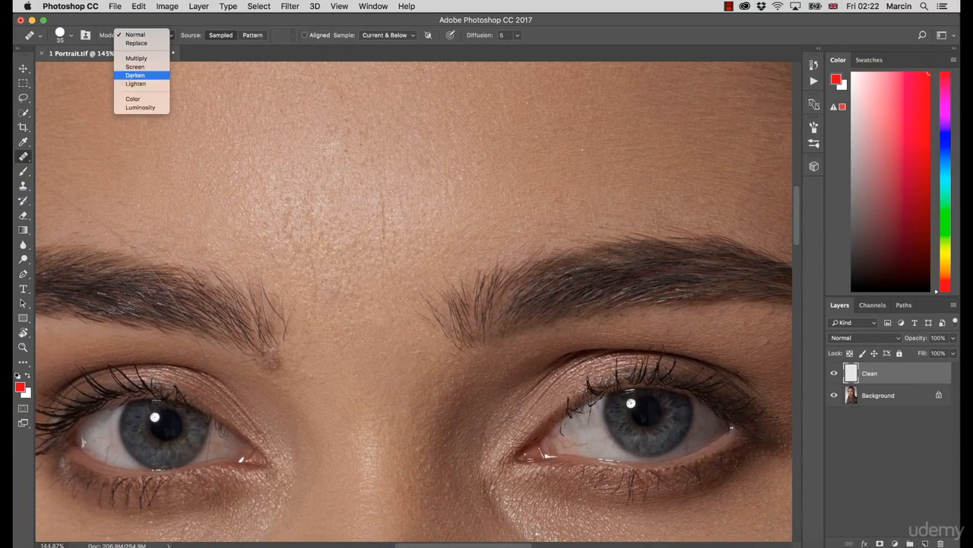
left_click(135, 76)
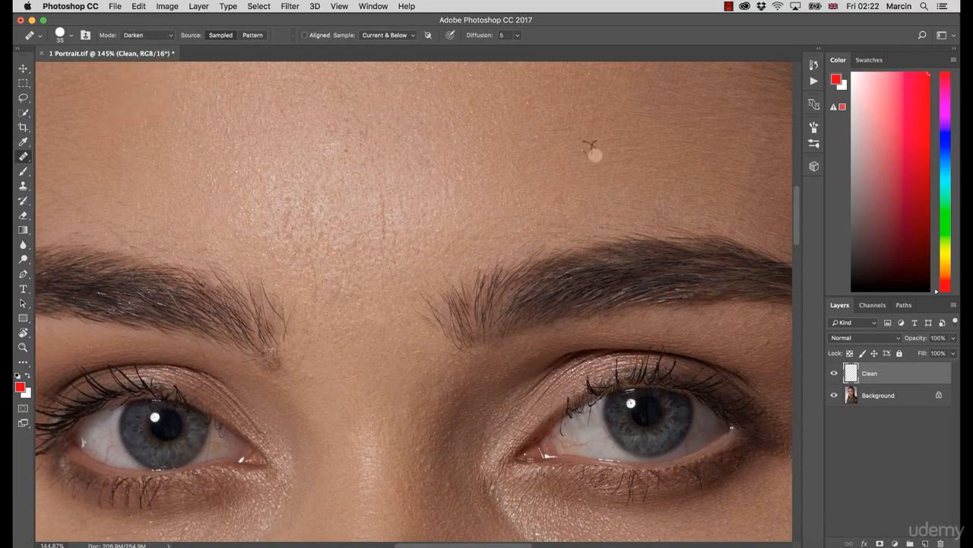
key("bracketleft")
left_click(565, 182)
key("bracketleft")
left_click(579, 158)
Set the Healing Brush mode to Lighten, reduce its size to 20, and heal the dark speck on the side of the nose
scroll(312, 380, "down", 5)
scroll(312, 380, "right", 2)
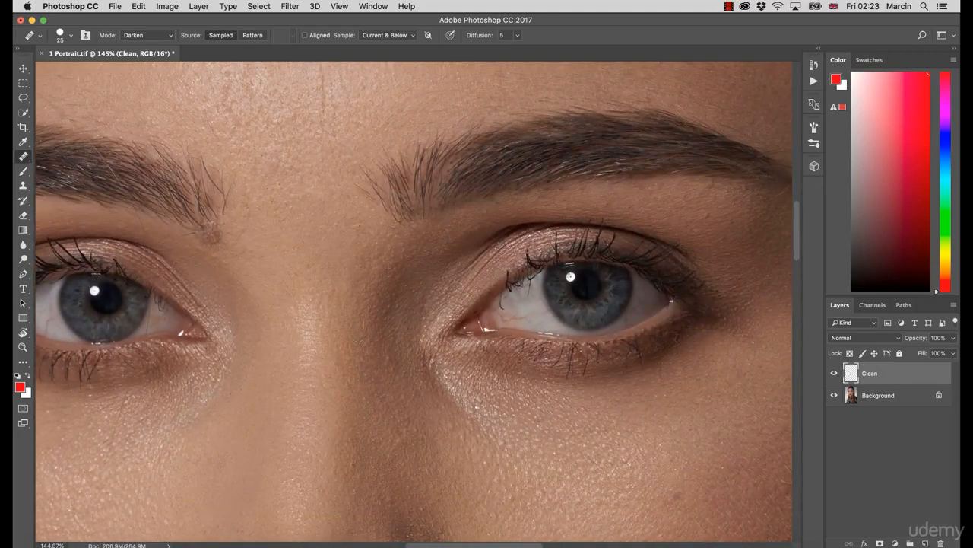
scroll(357, 434, "down", 6)
scroll(358, 433, "right", 3)
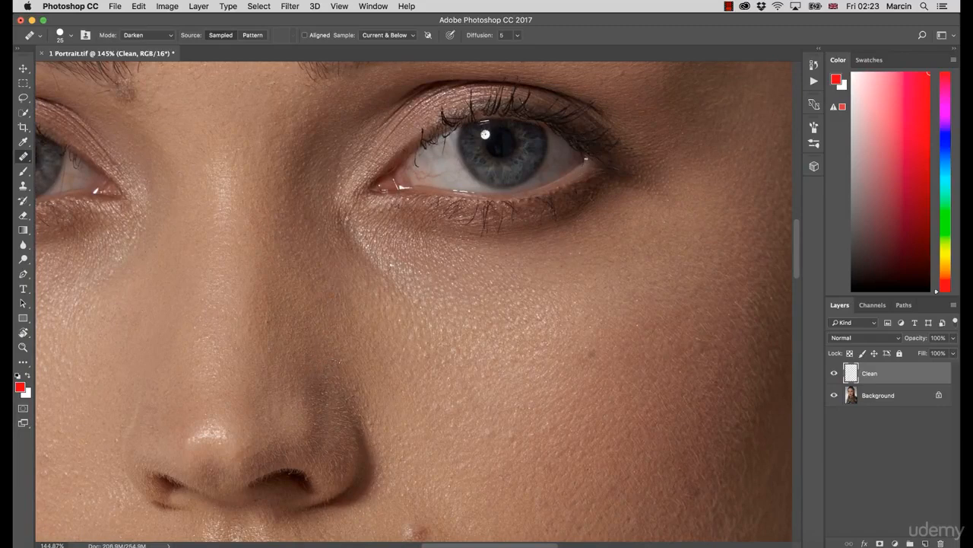
left_click_drag(335, 404, 291, 294)
left_click_drag(308, 339, 352, 339)
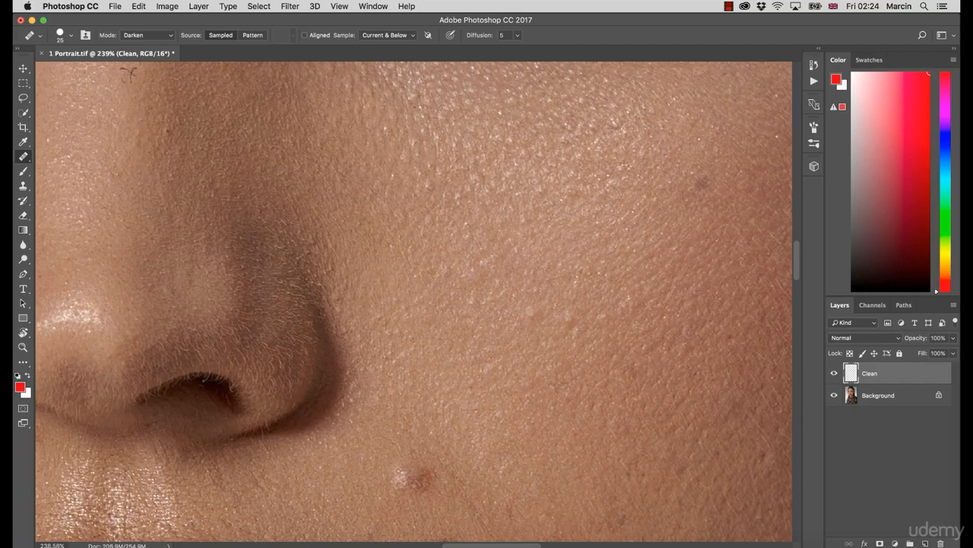
left_click(148, 35)
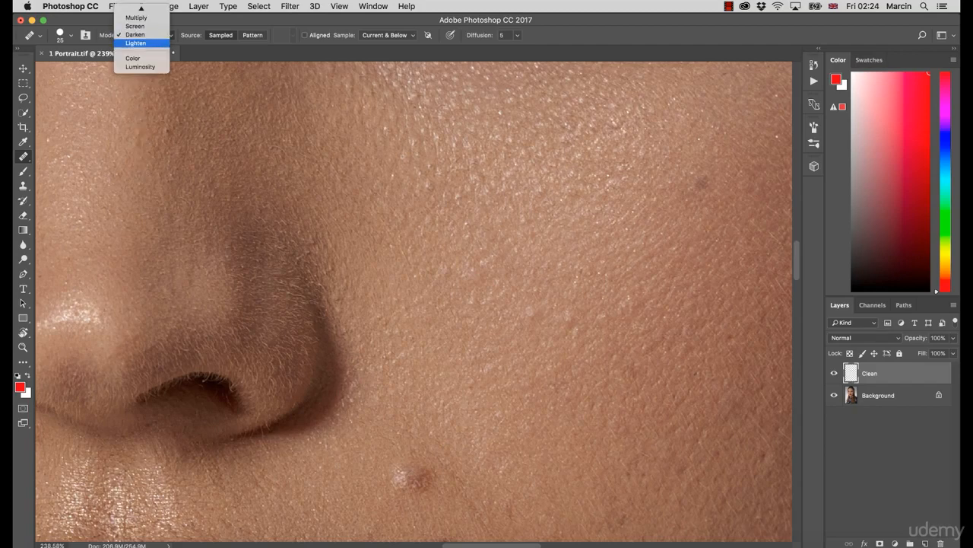
left_click(141, 44)
key("bracketleft")
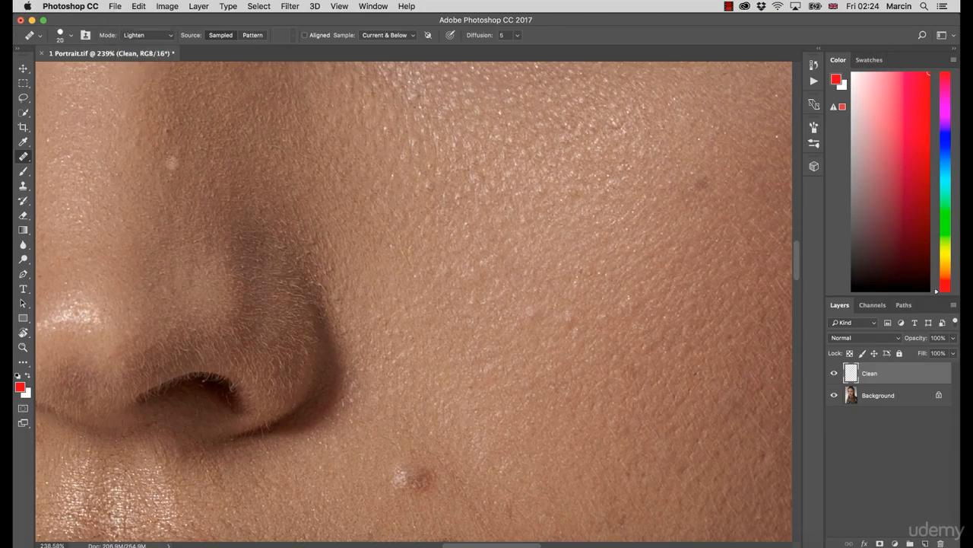
left_click(173, 158)
Heal the small dark spots on the left-hand cheek beside the corner of the mouth in Lighten mode
scroll(548, 326, "down", 5)
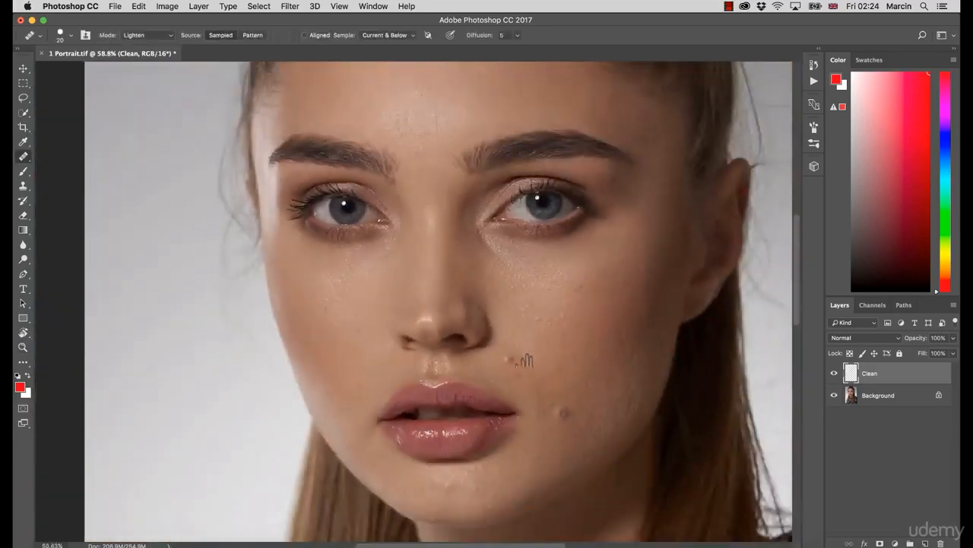
left_click_drag(527, 360, 547, 251)
left_click_drag(367, 209, 449, 216, "super")
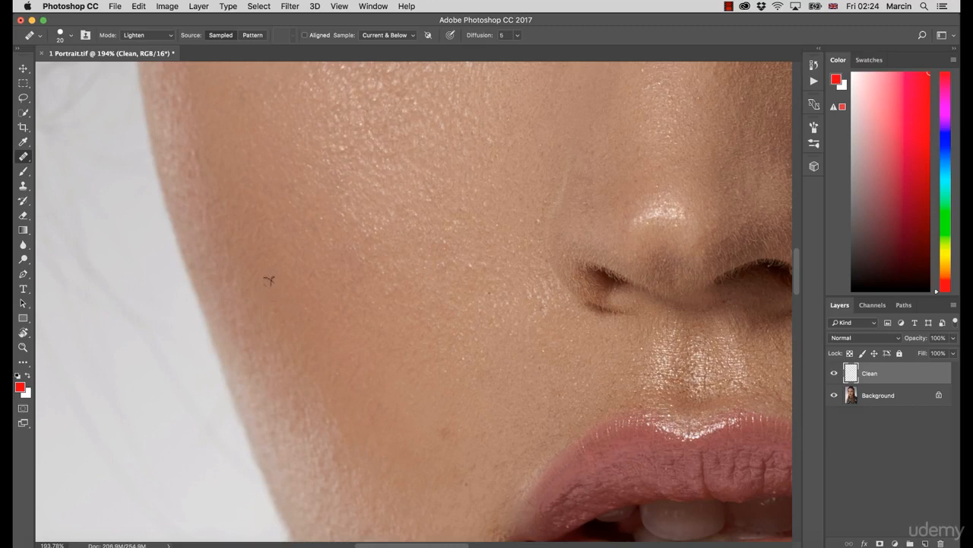
scroll(349, 346, "down", 3)
scroll(349, 346, "right", 2)
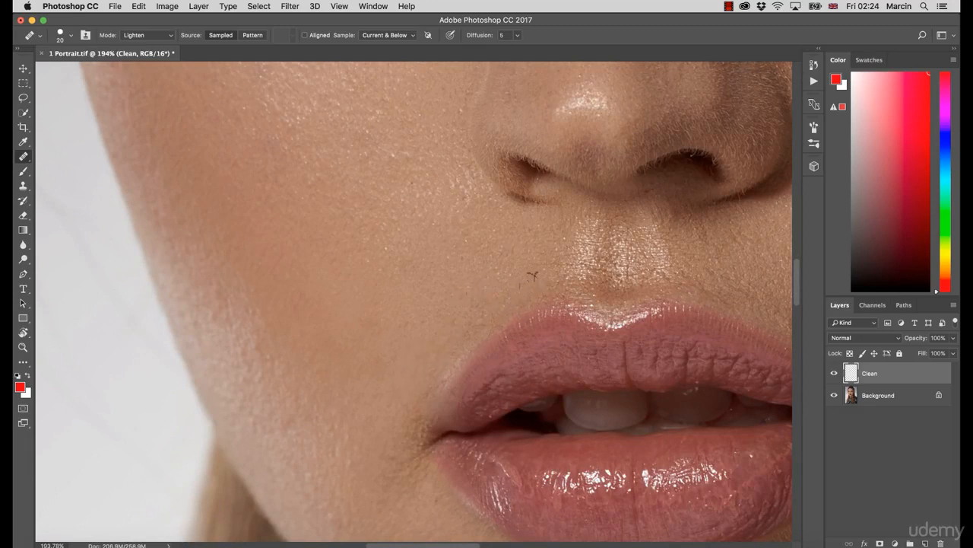
Heal dark specks on the right-hand cheek between the corner of the mouth and the large mole in Lighten mode
scroll(592, 315, "right", 5)
scroll(508, 325, "right", 5)
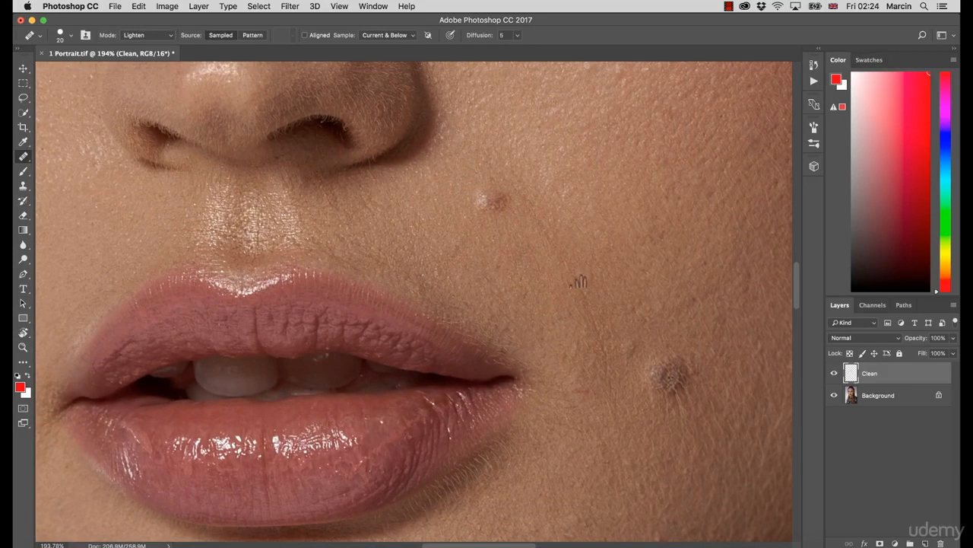
scroll(576, 278, "right", 5)
scroll(478, 293, "right", 5)
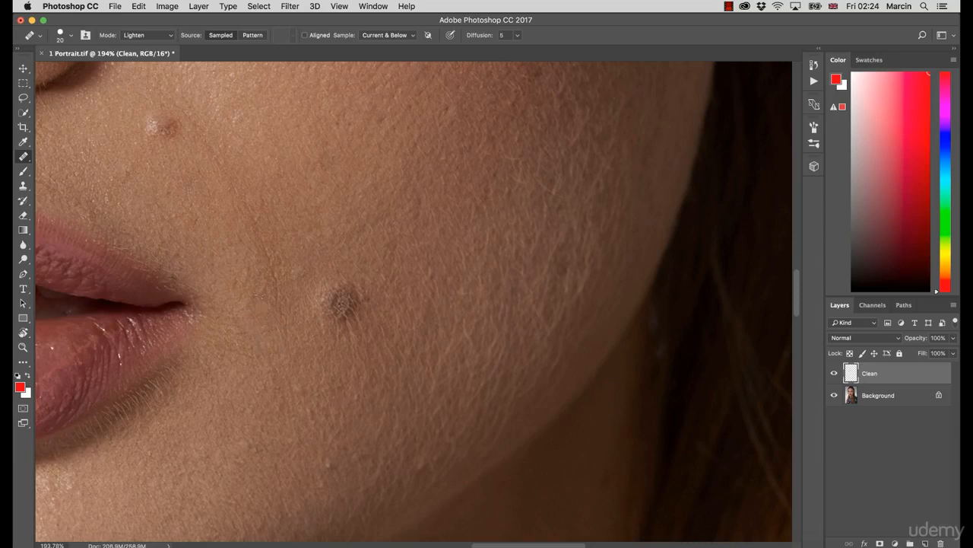
scroll(248, 235, "up", 3)
scroll(247, 236, "left", 2)
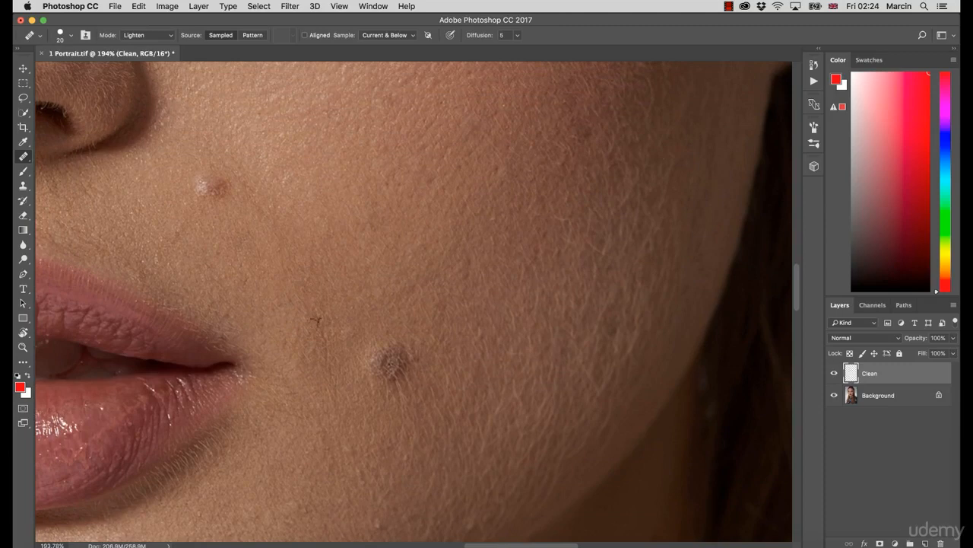
left_click(324, 363)
left_click(311, 326, "alt")
Examine the skin of the right-hand cheek, around the mole and along the jawline, both close up and from farther away
key("z")
mouse_move(329, 385)
left_mouse_down()
mouse_move(297, 387)
mouse_move(289, 399)
left_mouse_up()
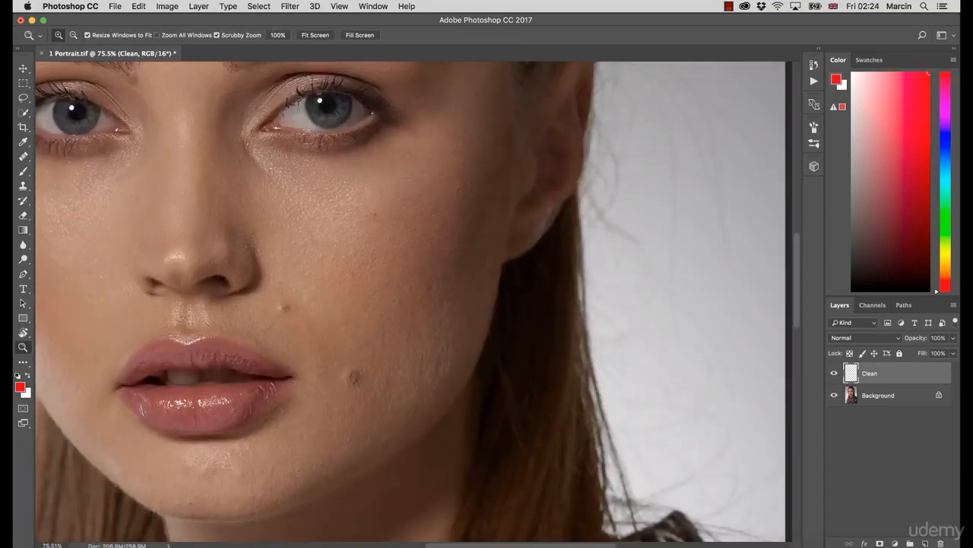
key("j")
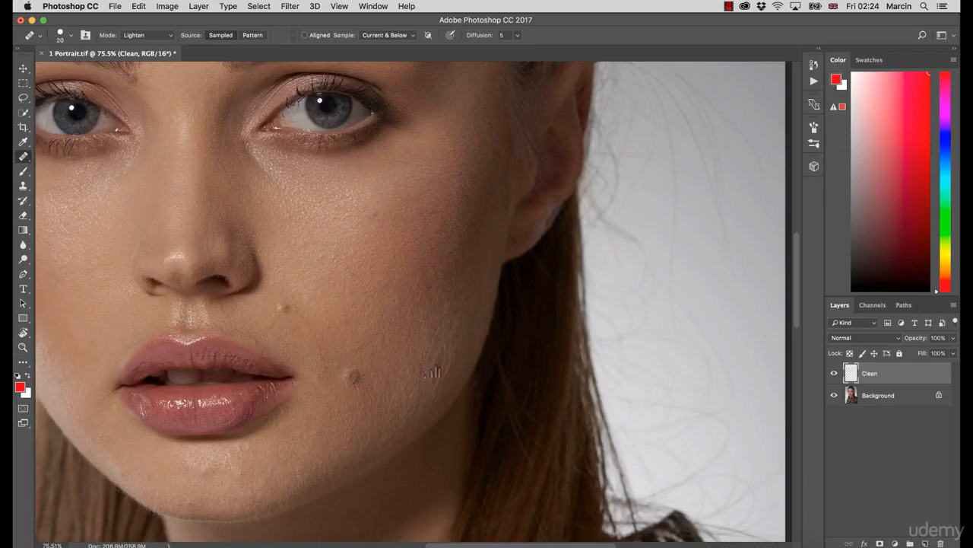
key("z")
left_click_drag(363, 313, 437, 330)
key("j")
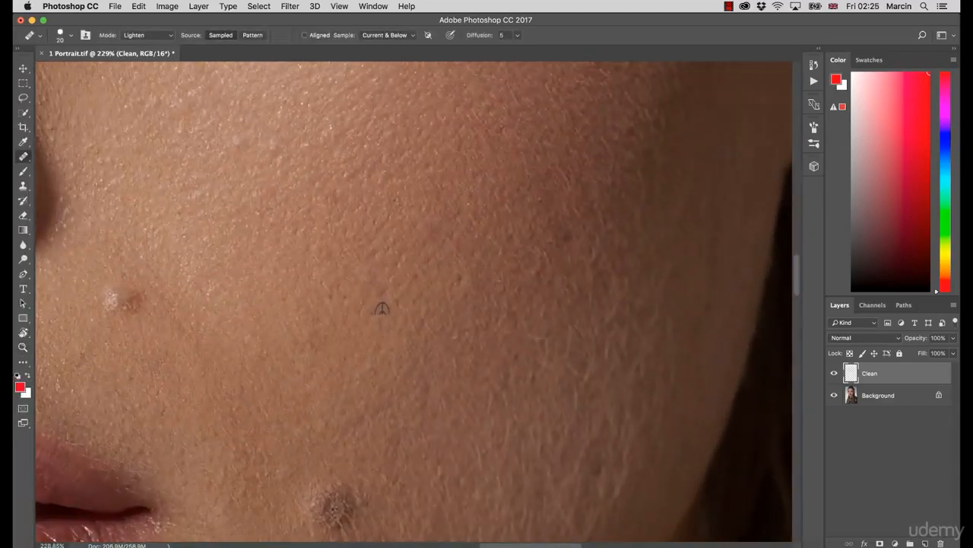
key("z")
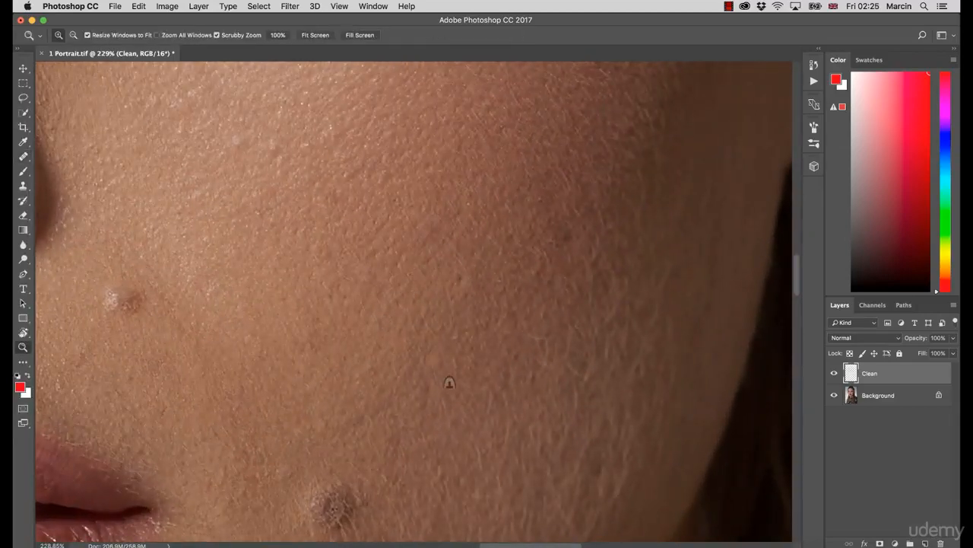
left_click_drag(449, 382, 390, 388)
key("j")
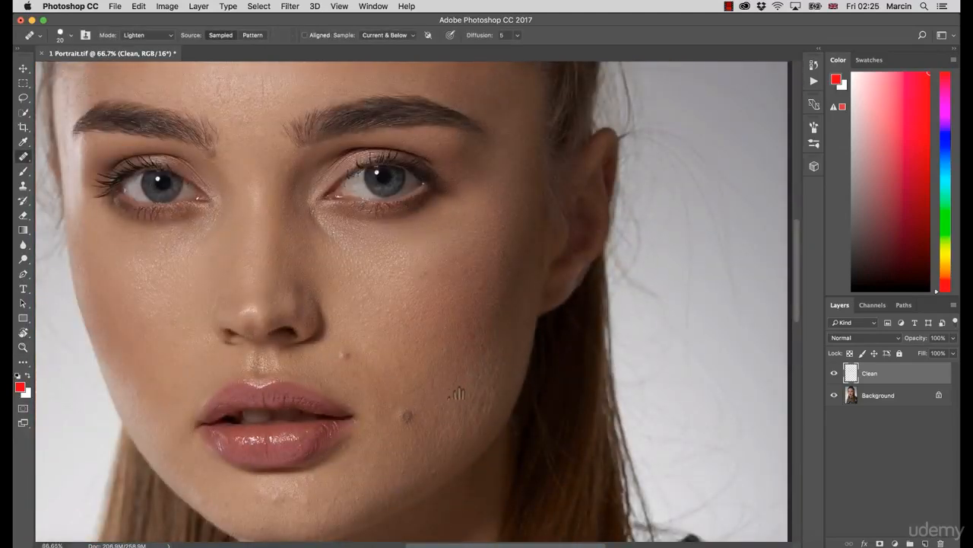
scroll(442, 335, "down", 3)
key("z")
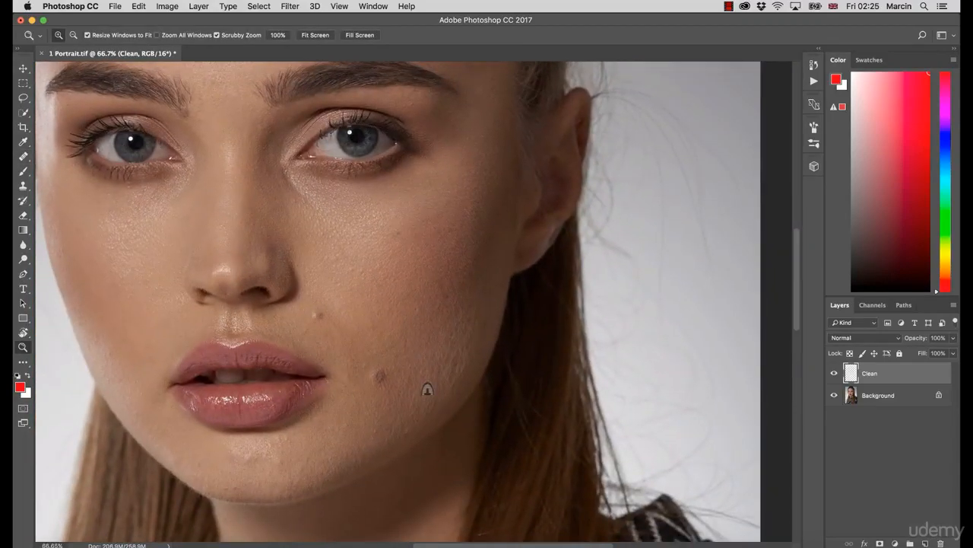
left_click_drag(450, 383, 510, 403)
left_click_drag(383, 452, 413, 305)
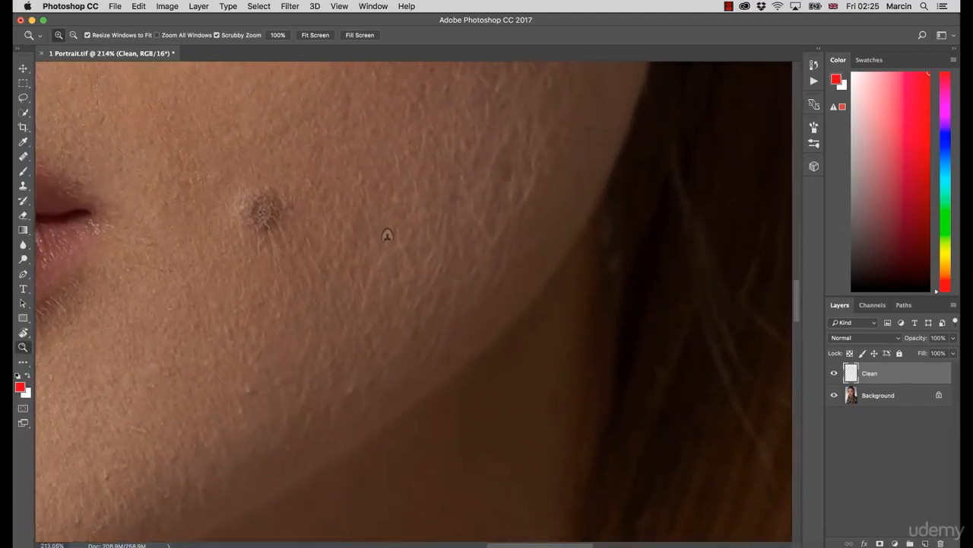
left_click_drag(441, 212, 423, 326)
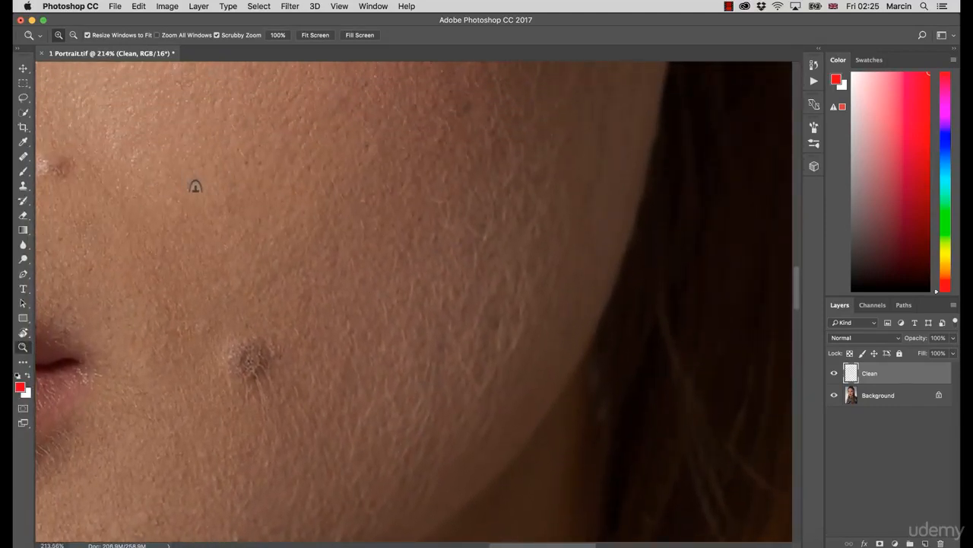
Set the Healing Brush mode to Darken, reduce its size to 15, and heal the fine light hairs on the right-hand cheek
key("j")
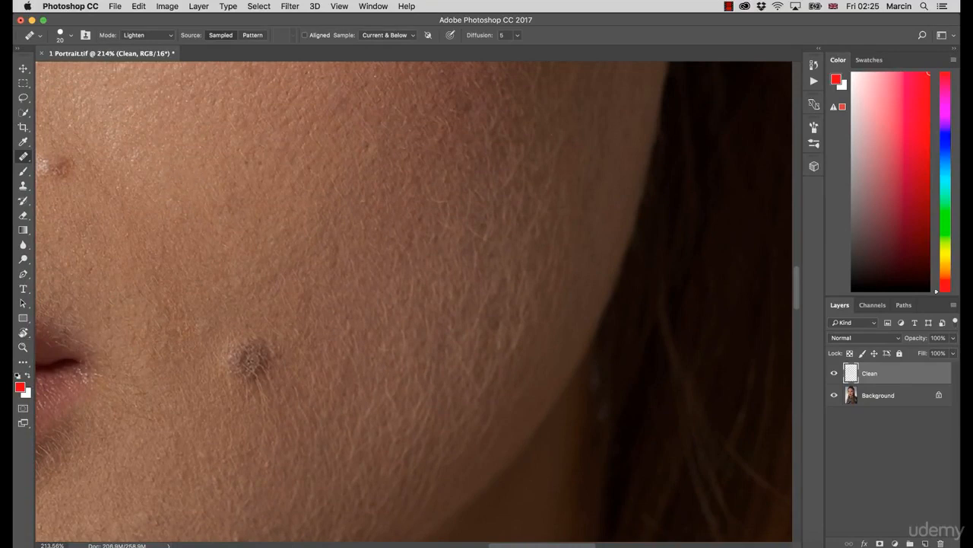
left_click(146, 35)
left_click(138, 25)
key("bracketleft")
scroll(351, 455, "down", 3)
scroll(352, 455, "right", 3)
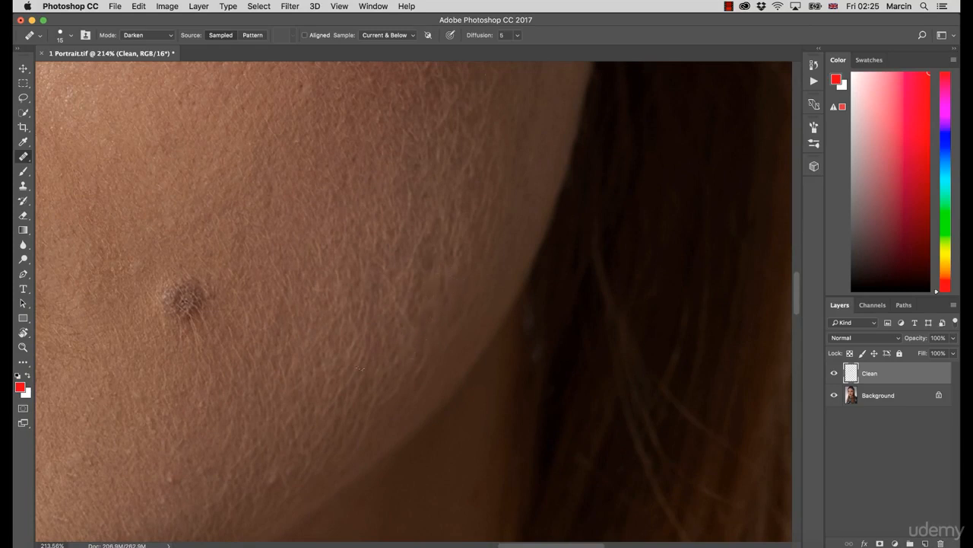
Sample skin near the lower jawline and heal the bright specks and fine hairs along the jaw in Darken mode
scroll(350, 373, "down", 5)
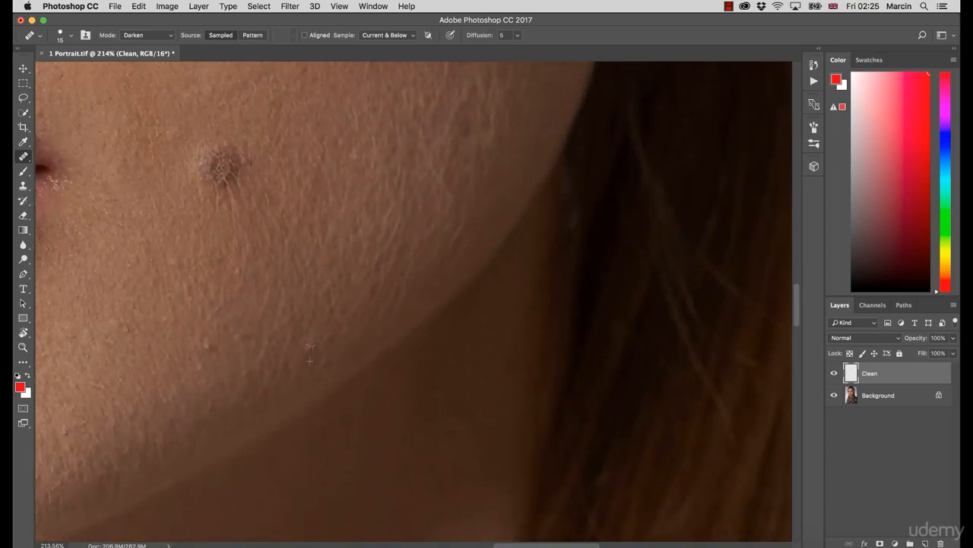
left_click(220, 363, "alt")
scroll(381, 274, "up", 5)
scroll(381, 274, "right", 3)
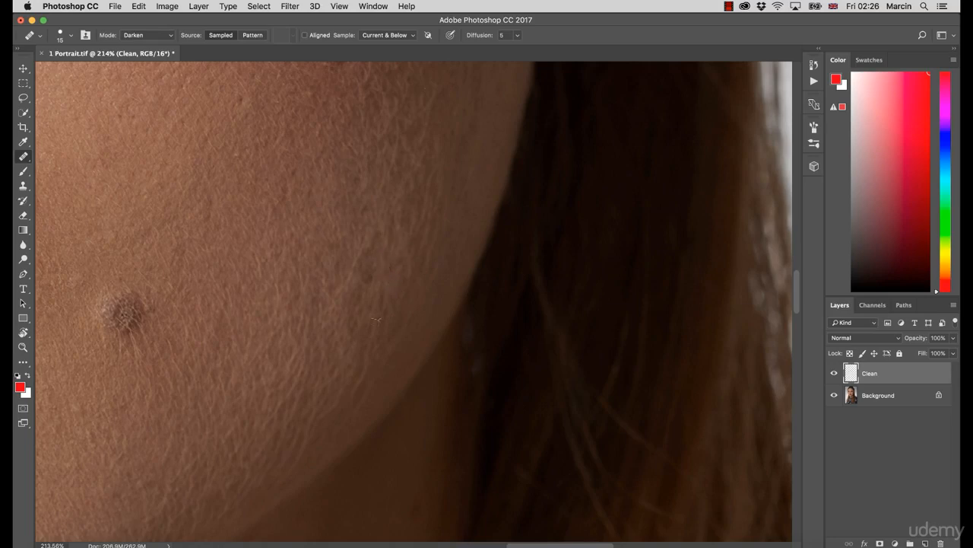
Set the Healing Brush mode to Normal, enlarge it to 25, and sample clean skin on the right-hand cheek for healing its blemishes
key("z")
mouse_move(354, 342)
left_mouse_down()
mouse_move(299, 336)
mouse_move(330, 284)
left_mouse_up()
key("z")
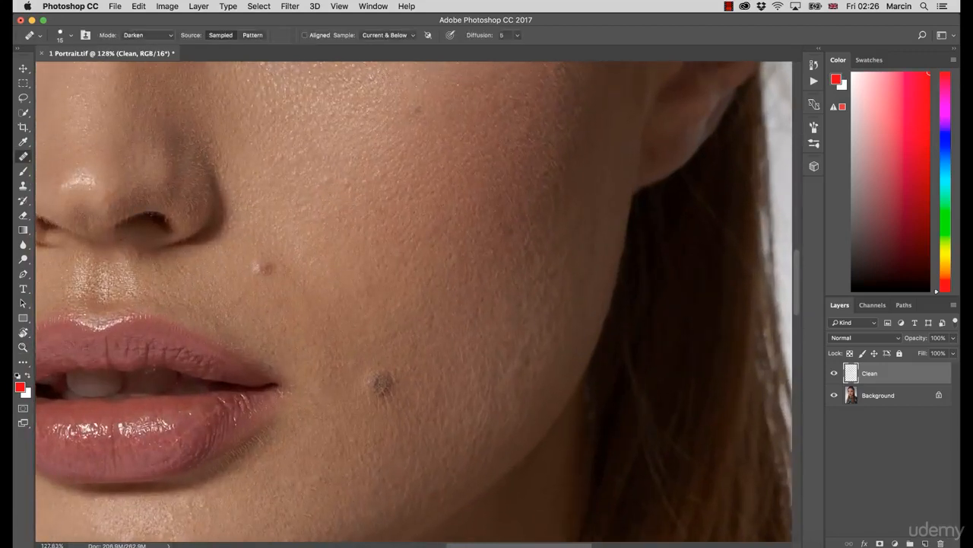
left_click(148, 35)
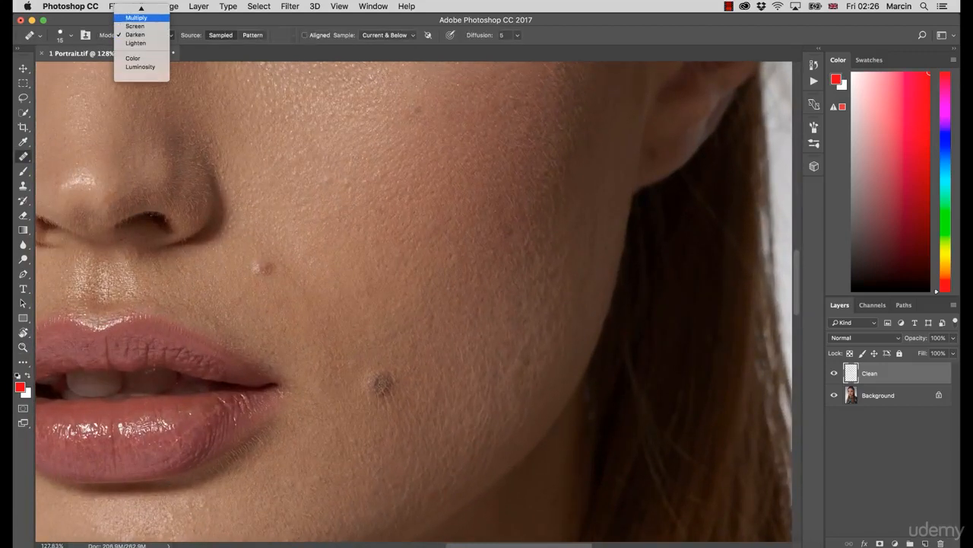
left_click(137, 11)
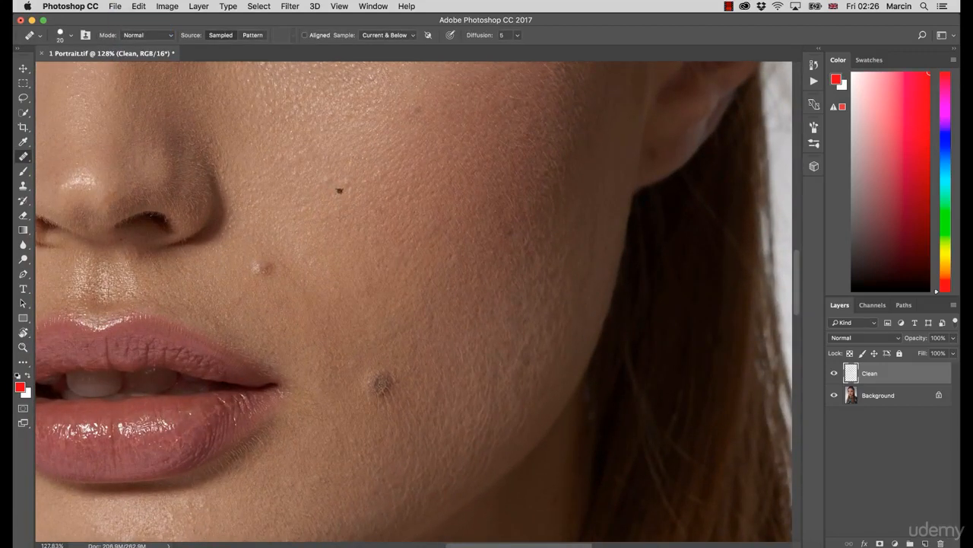
key("bracketright")
left_click(399, 217, "alt")
scroll(414, 301, "down", 3)
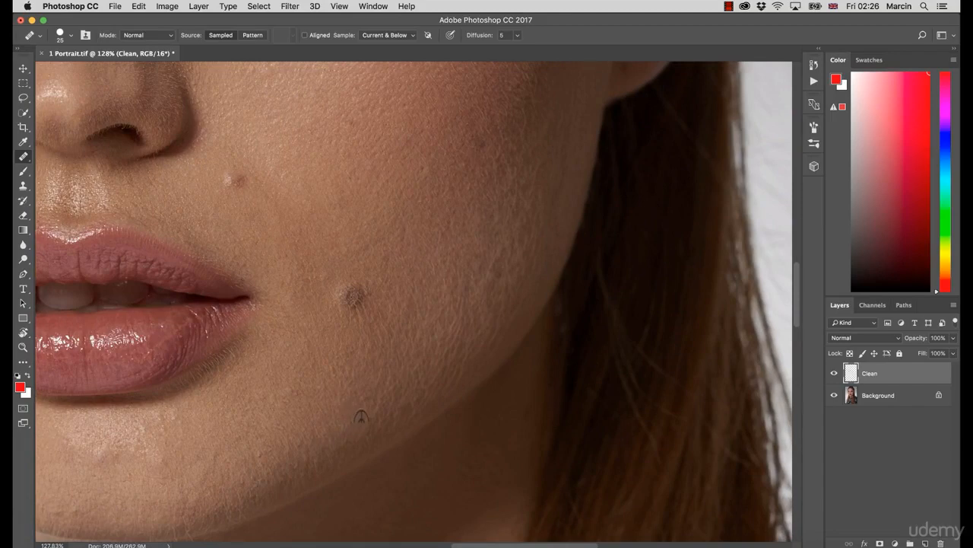
Examine the whole face from farther away, including the area between the eyebrows up close
key("z")
left_click_drag(359, 413, 322, 414)
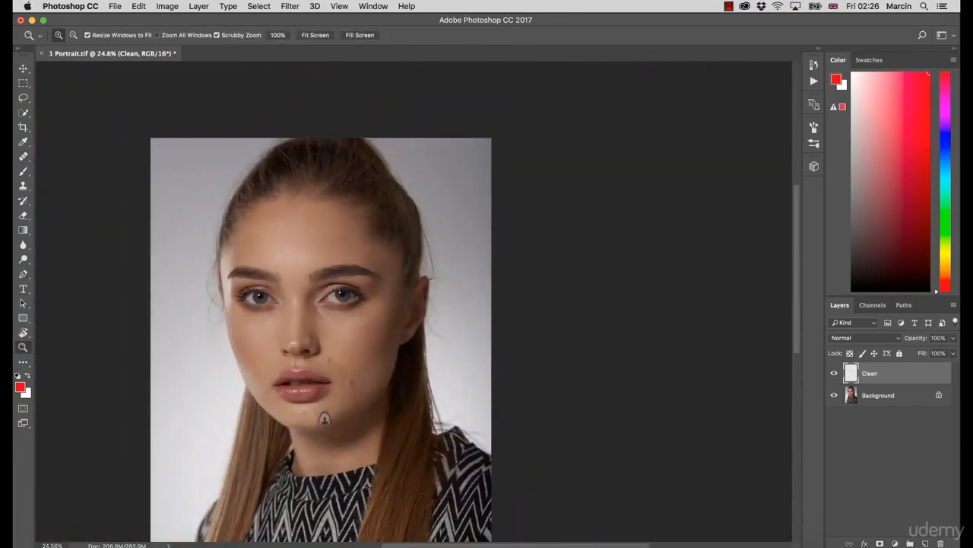
key("z")
left_click_drag(352, 374, 468, 375)
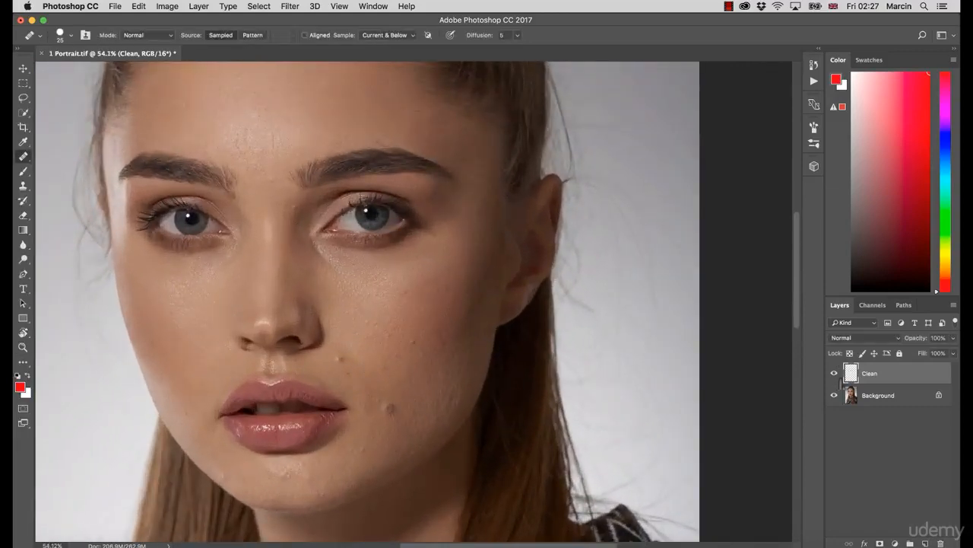
key("z")
left_click_drag(233, 156, 281, 169)
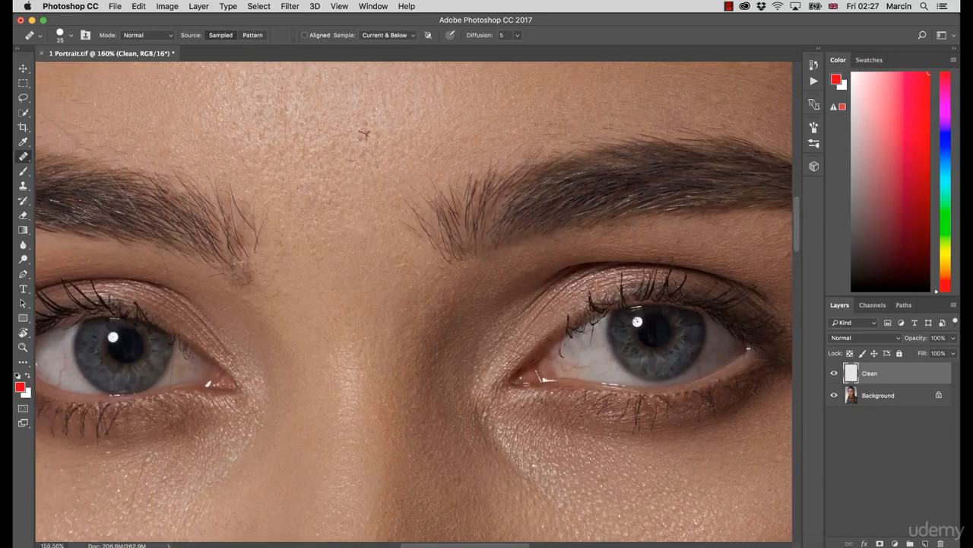
Undo the last heal, enlarge the Healing Brush to 40, and heal the raised spot at the inner end of the left-hand eyebrow
key("z")
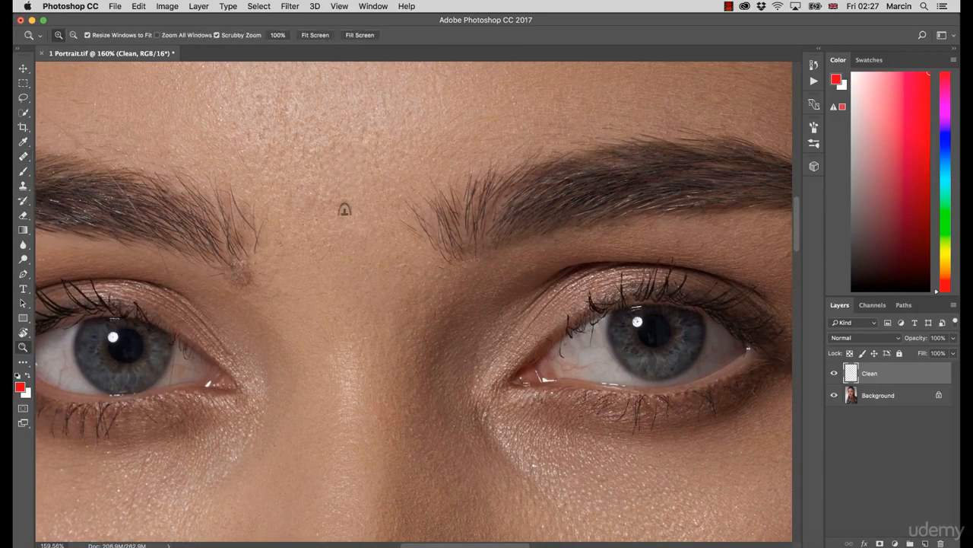
mouse_move(343, 208)
left_mouse_down()
mouse_move(292, 255)
mouse_move(346, 266)
mouse_move(373, 227)
left_mouse_up()
key("j")
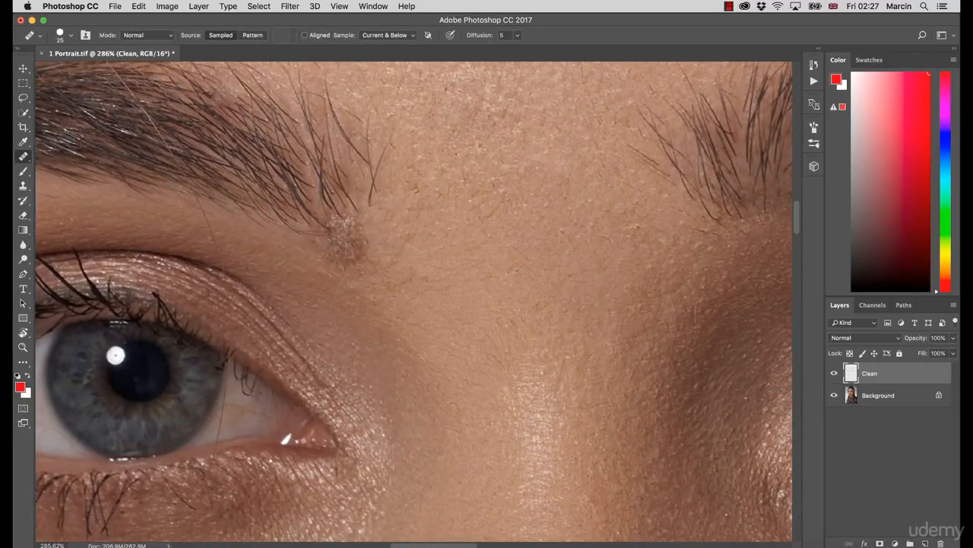
key("super+z")
key("bracketright")
key("bracketright")
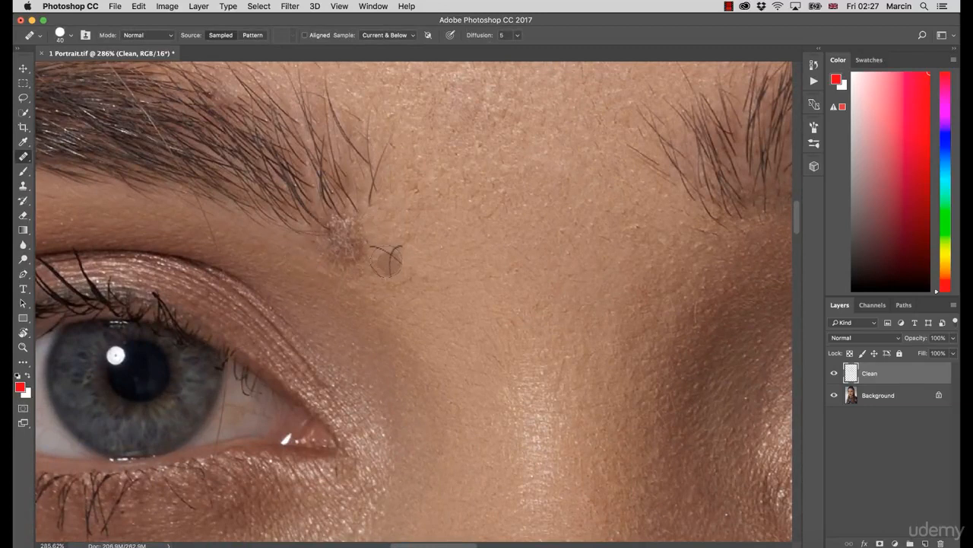
left_click(386, 261)
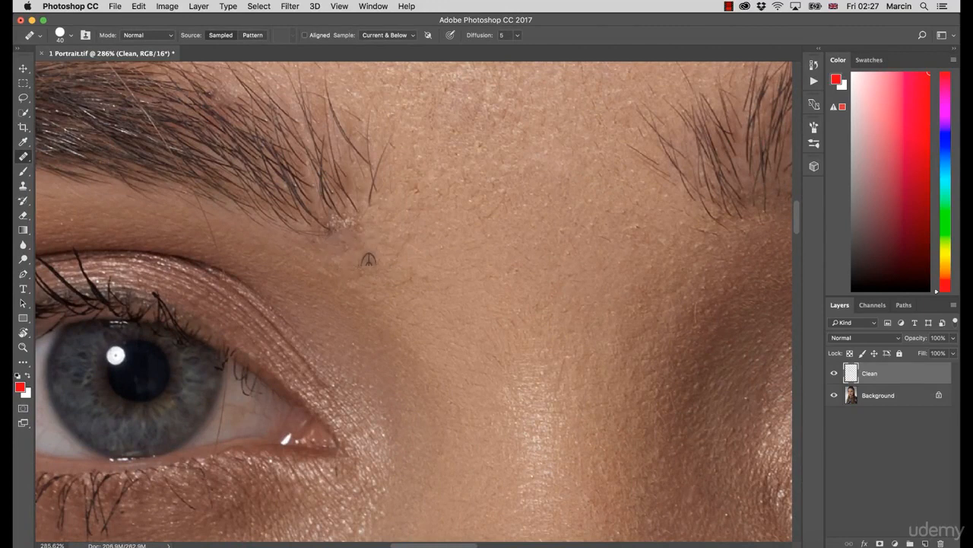
left_click(409, 304, "alt")
left_click(406, 263)
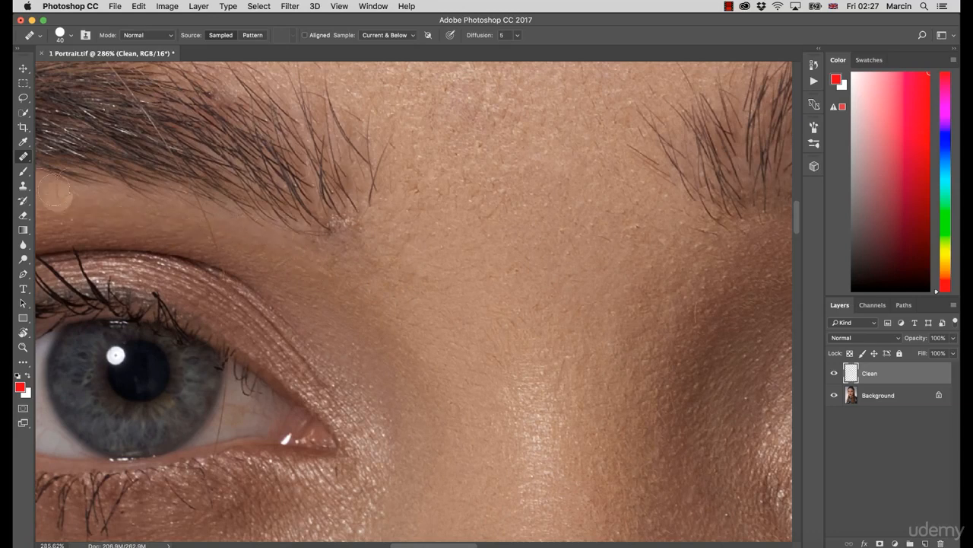
Switch to the Clone Stamp, soften its 30 px brush, and cover the leftover marks at the inner end of the left-hand eyebrow
left_click(23, 186)
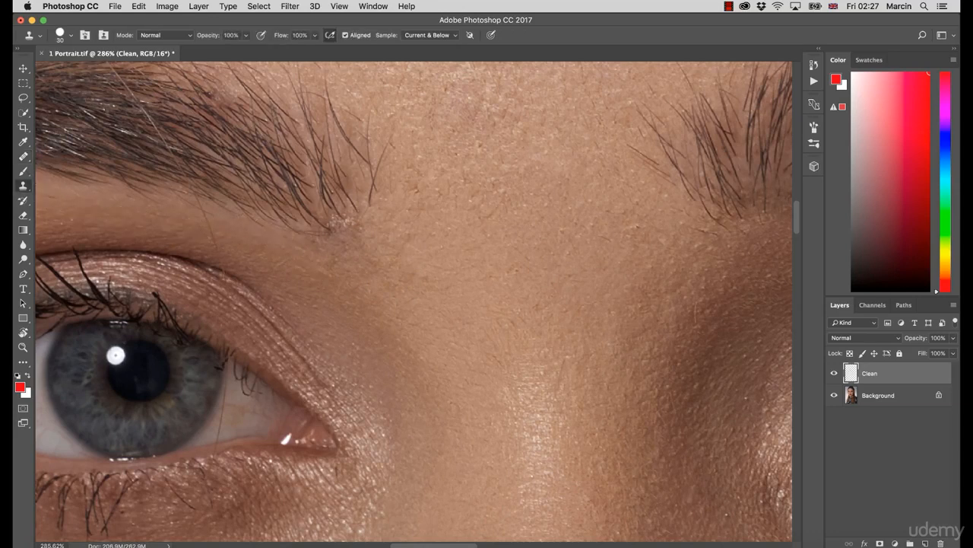
left_click(71, 35)
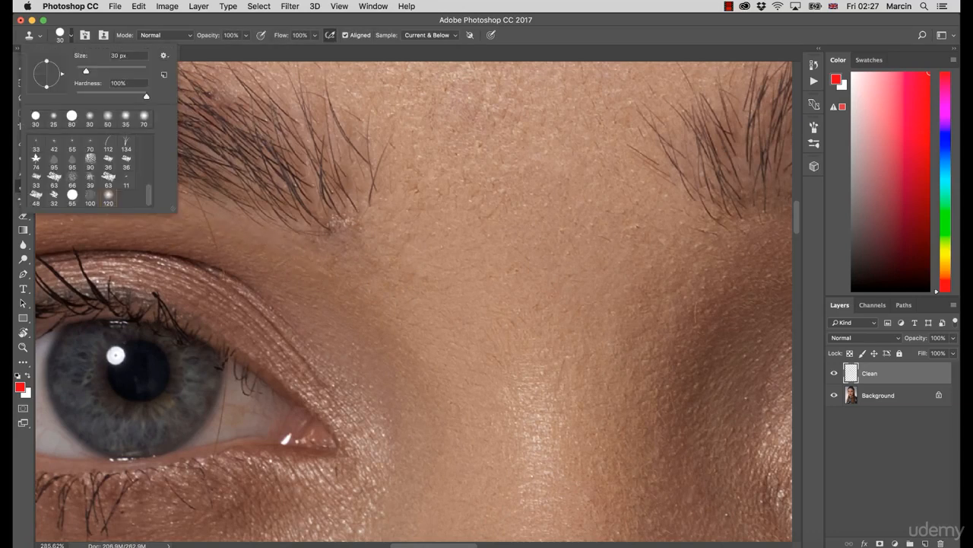
key("Tab")
key("Return")
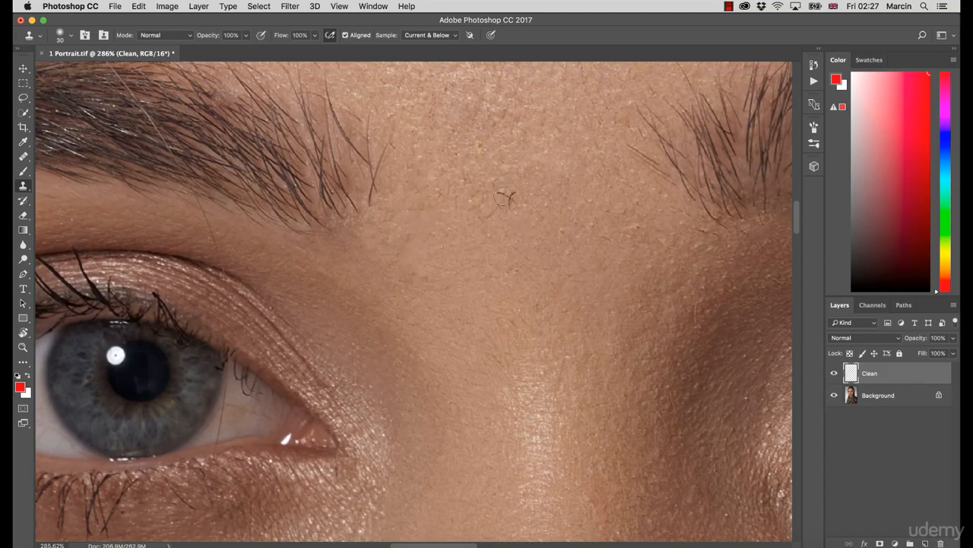
Clone nearby skin over the fine light hair and specks between the nose bridge and the right-hand eye
key("z")
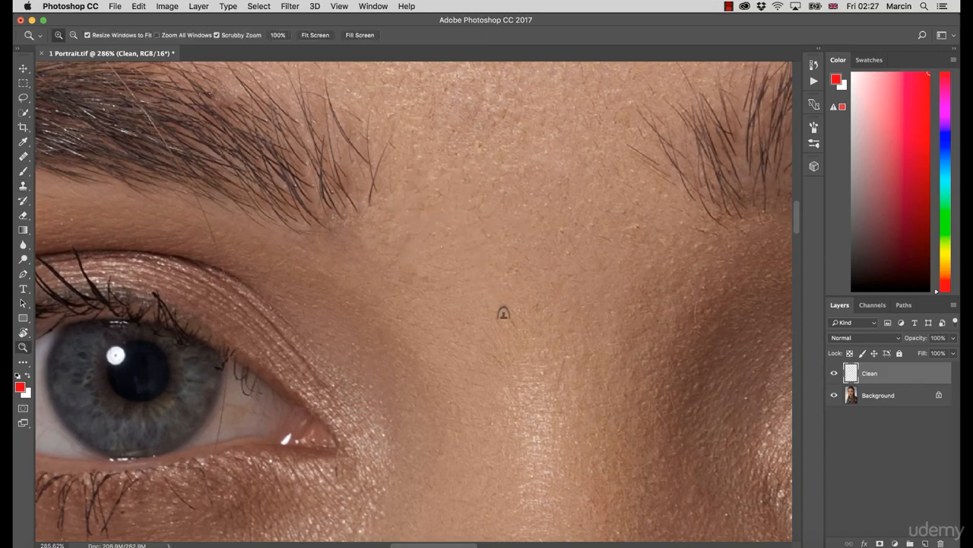
left_click_drag(502, 311, 397, 370)
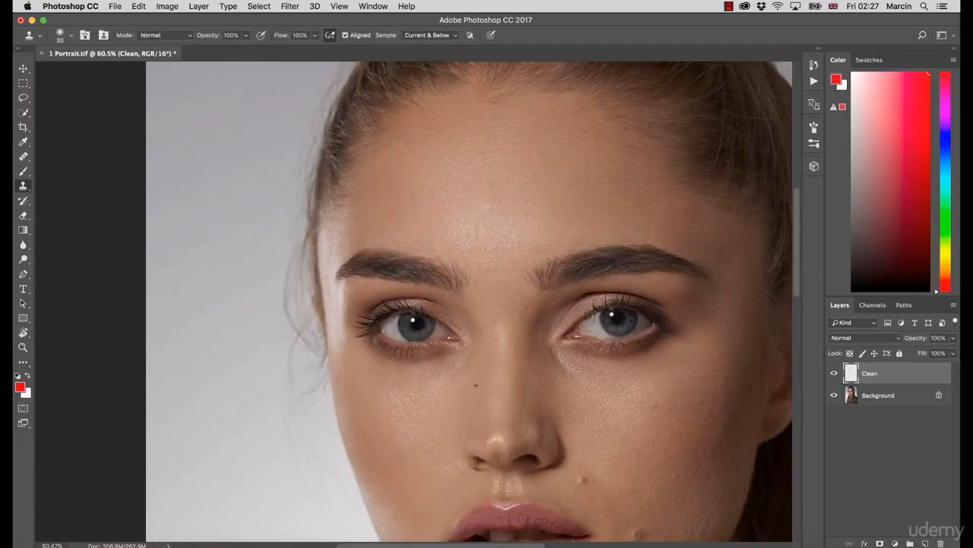
key("z")
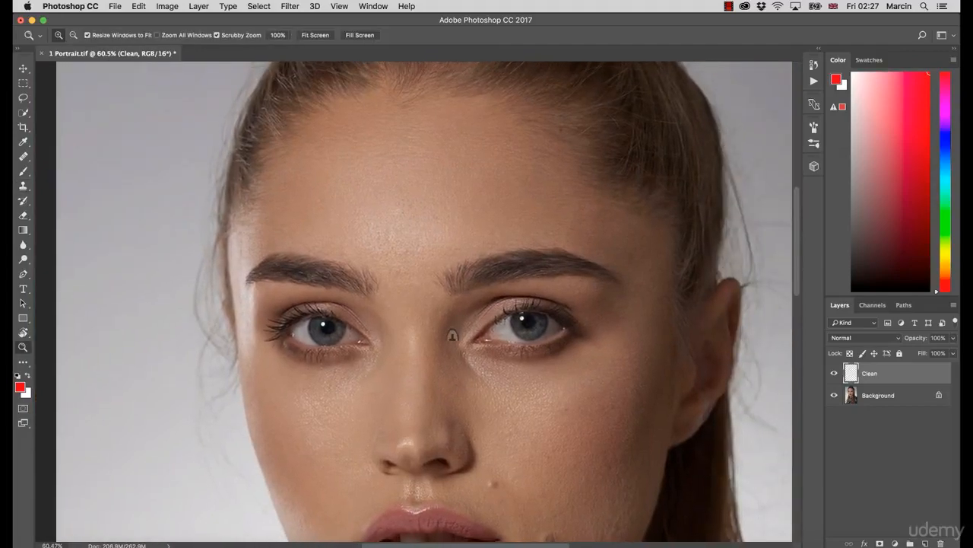
left_click_drag(452, 337, 545, 355)
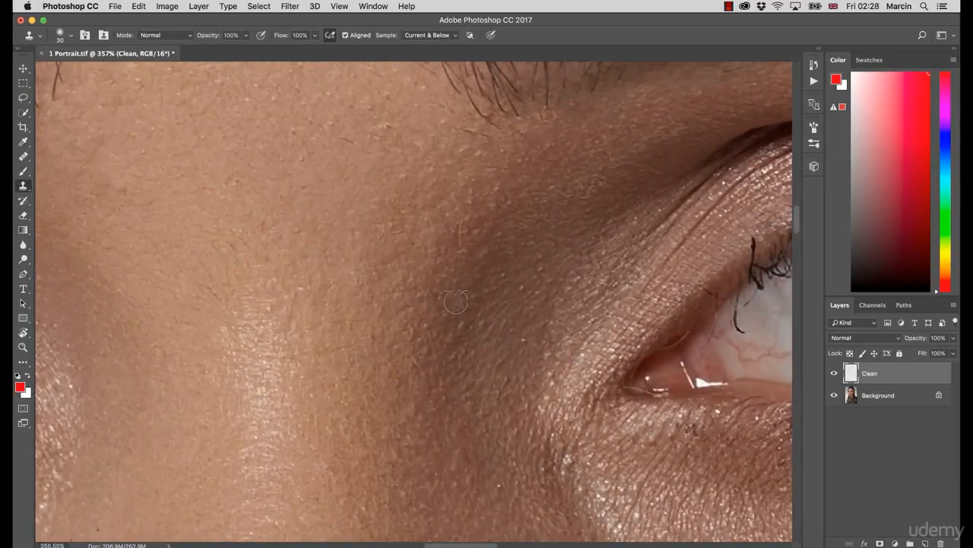
left_click(420, 291)
left_click(485, 251, "alt")
left_click_drag(467, 228, 466, 215)
left_click(413, 368)
left_click(415, 369)
Examine the nose, the left-hand cheek and the skin below the left-hand eye for remaining flaws
key("z")
left_click_drag(478, 423, 380, 407)
left_click_drag(438, 464, 365, 441)
left_click_drag(445, 483, 455, 359)
key("z")
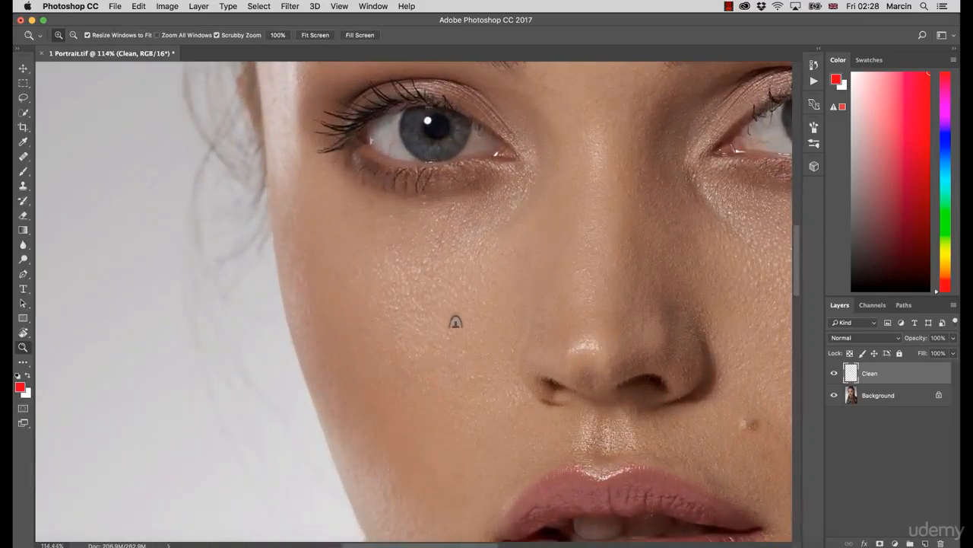
key("x")
left_click_drag(468, 217, 511, 221)
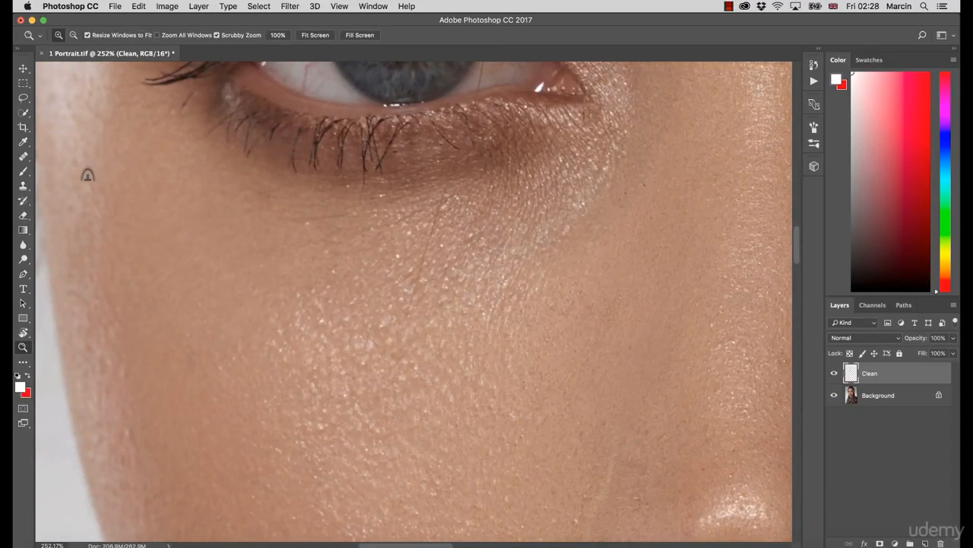
Reduce the Healing Brush to 20 in Normal mode and heal the long fine hair below the left-hand eye
key("j")
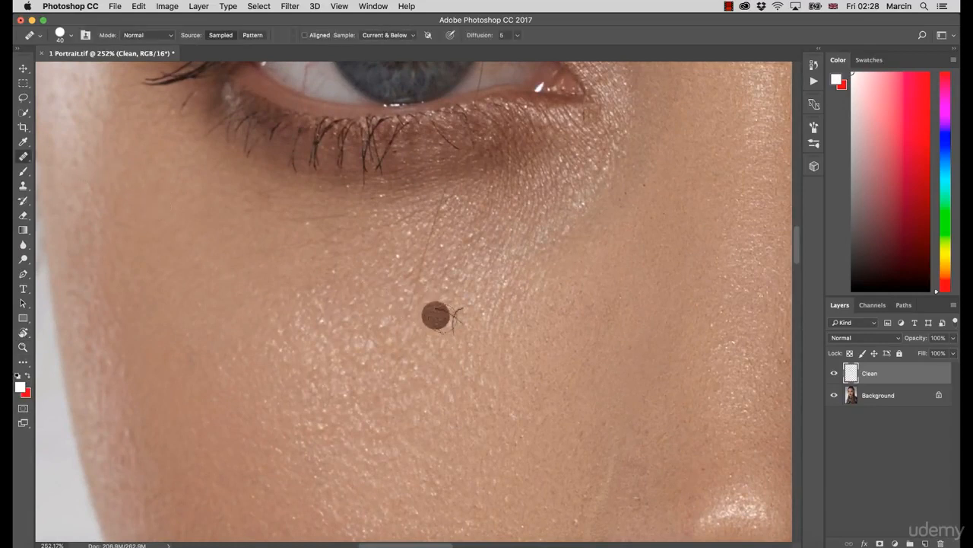
key("bracketleft")
key("bracketleft")
key("bracketleft")
key("bracketleft")
left_click(453, 239)
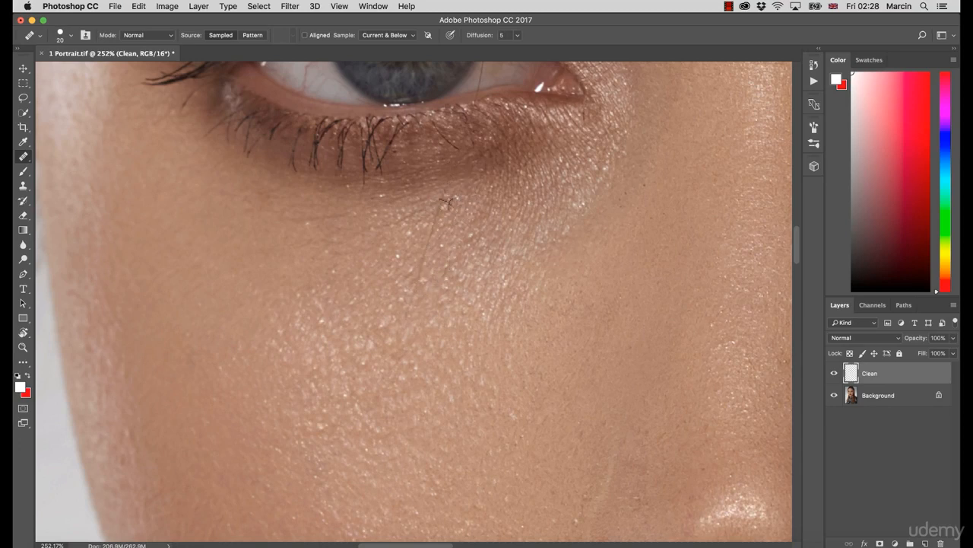
left_click_drag(440, 200, 408, 300)
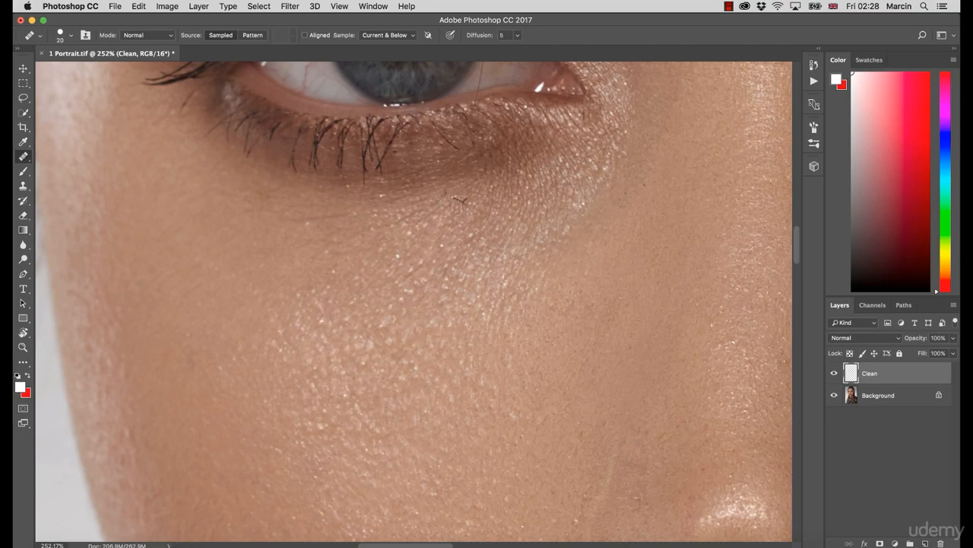
Set the Healing Brush mode to Lighten and heal the thin dark line in the white of the left-hand eye
scroll(449, 251, "up", 5)
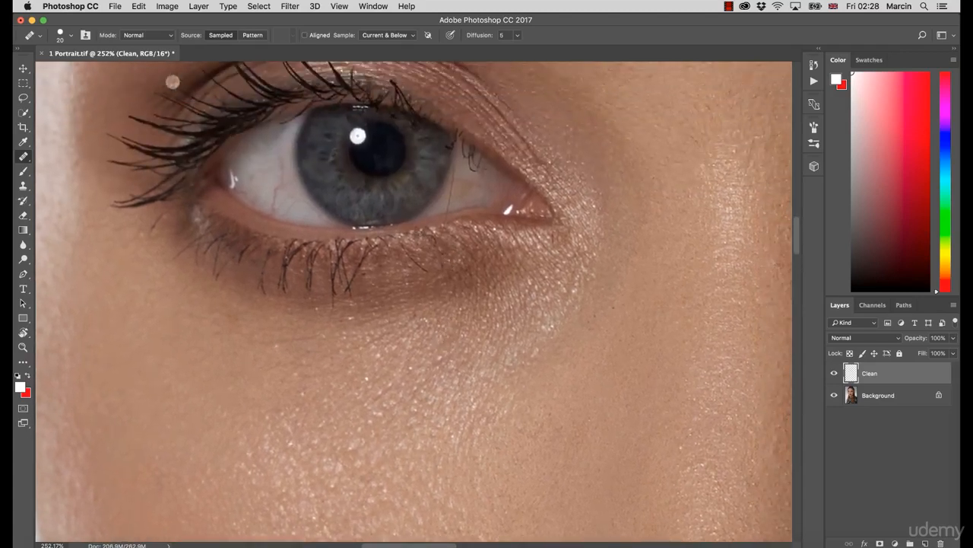
left_click(148, 35)
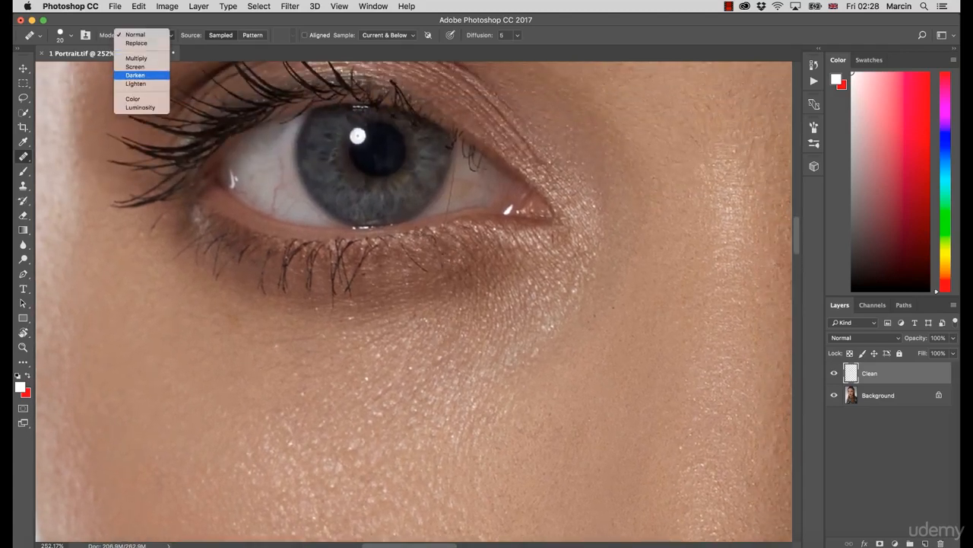
left_click(135, 84)
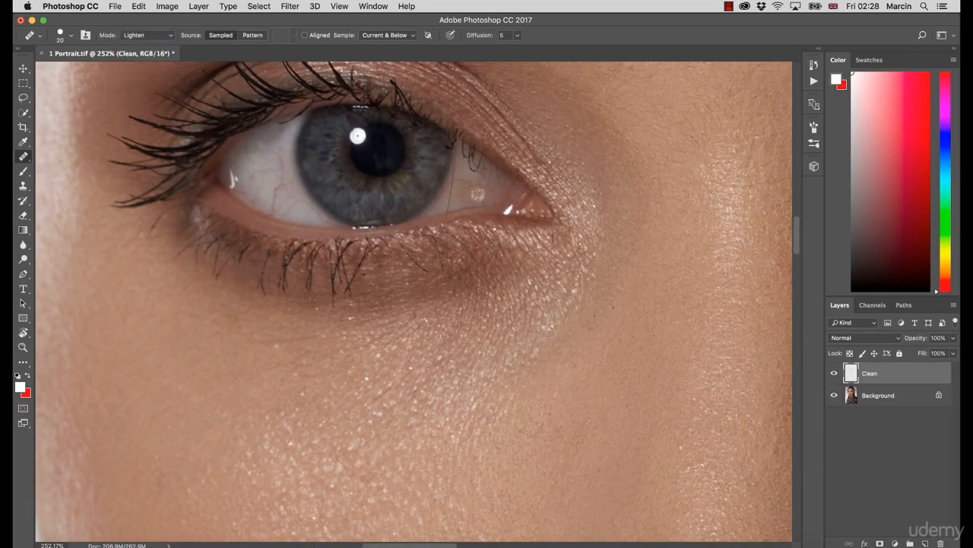
left_click(463, 206)
scroll(474, 166, "up", 5)
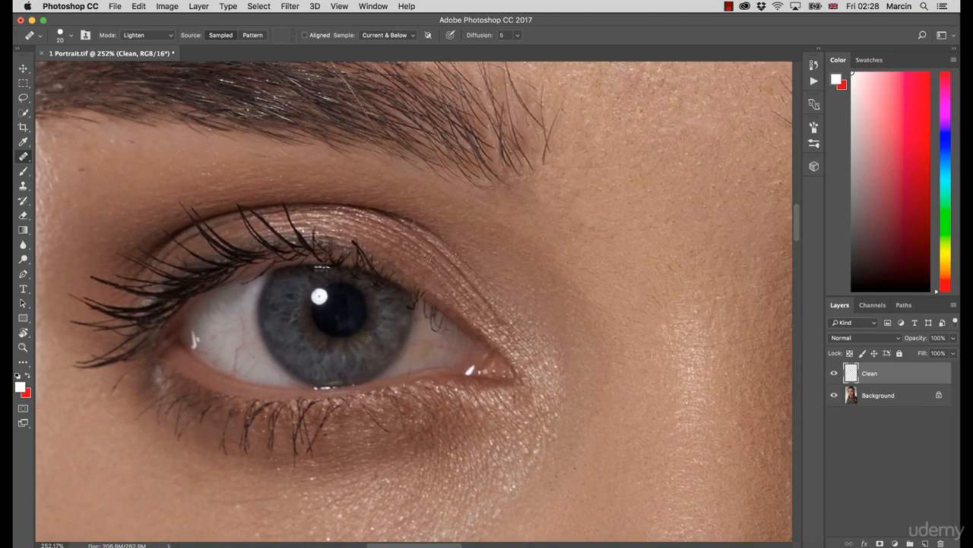
left_click(439, 272)
Heal the stray dark hairs on the skin above the left-hand eyebrow in Lighten mode
scroll(431, 261, "up", 5)
scroll(430, 261, "left", 3)
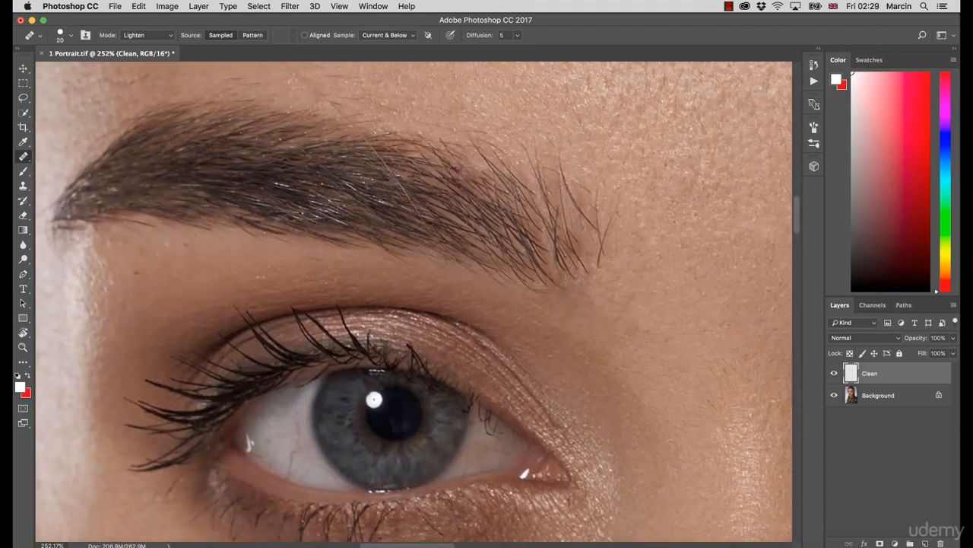
scroll(348, 121, "up", 5)
scroll(349, 121, "left", 1)
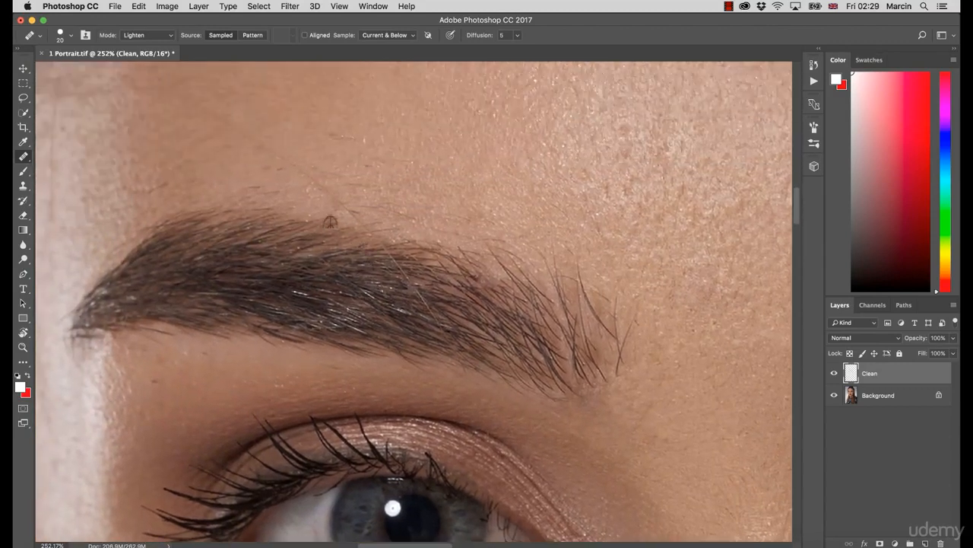
left_click(383, 227)
scroll(182, 152, "up", 3)
scroll(182, 152, "left", 4)
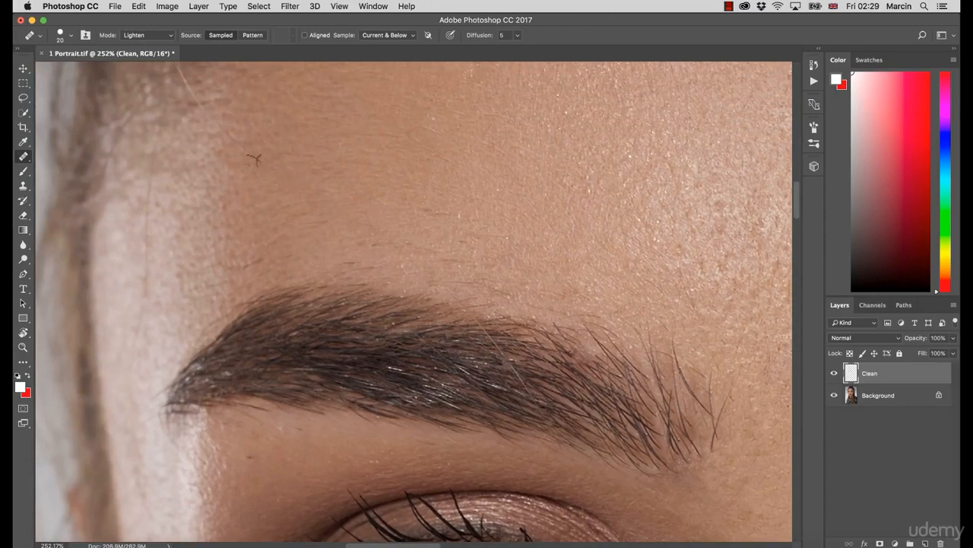
left_click(335, 210)
scroll(335, 210, "down", 3)
scroll(335, 210, "right", 4)
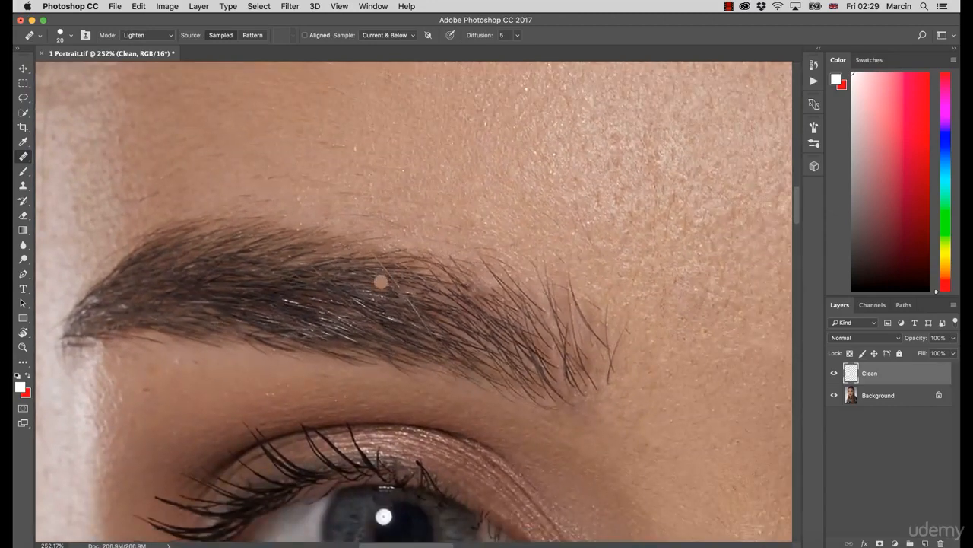
Set the Healing Brush mode to Darken and heal the light hair crossing the left-hand eyebrow
left_click(148, 35)
left_click(141, 24)
key("z")
left_click_drag(391, 347, 293, 403)
scroll(353, 372, "left", 3)
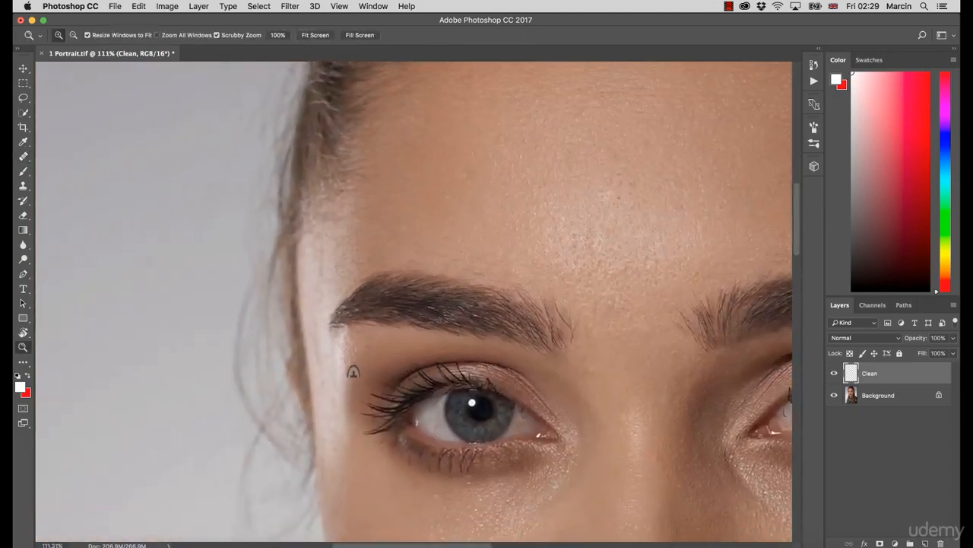
left_click_drag(374, 370, 384, 346)
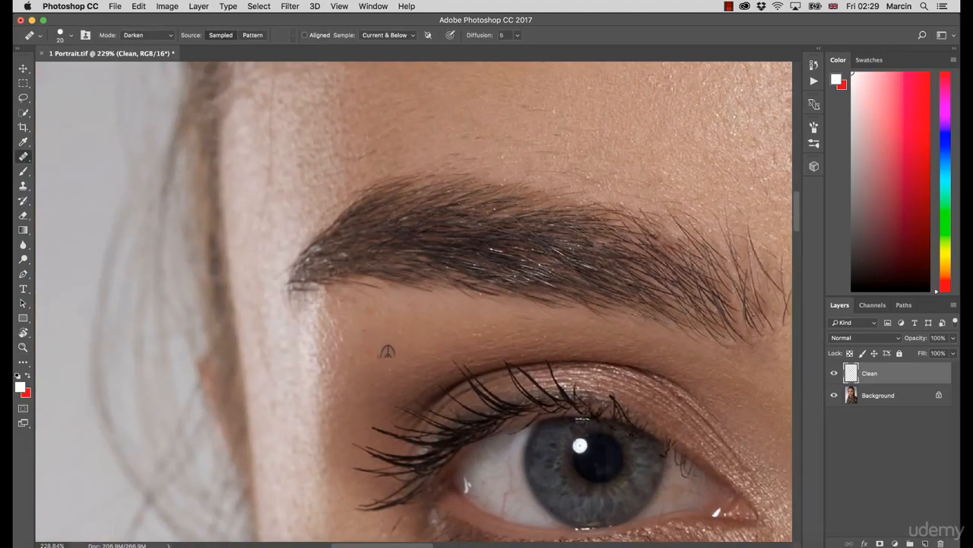
scroll(388, 325, "down", 10)
scroll(388, 325, "right", 8)
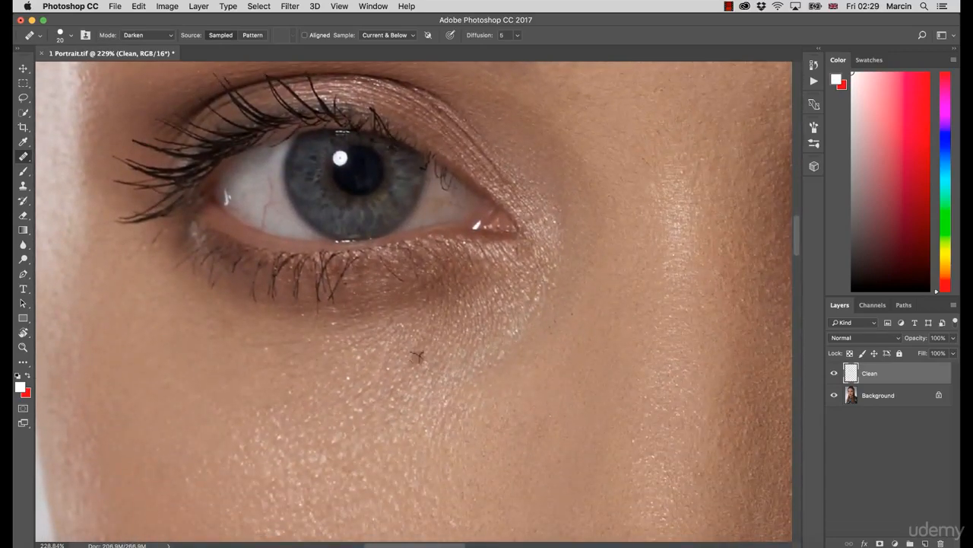
Set the Healing Brush mode to Lighten and heal the dark mark on the skin below the left-hand eye's lower lashes
left_click(148, 35)
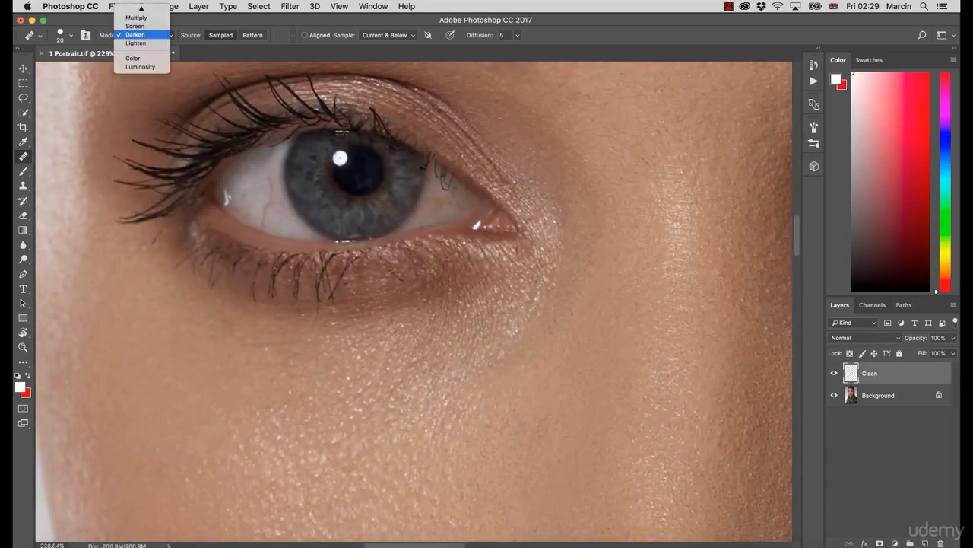
left_click(148, 35)
left_click(148, 35)
left_click(136, 43)
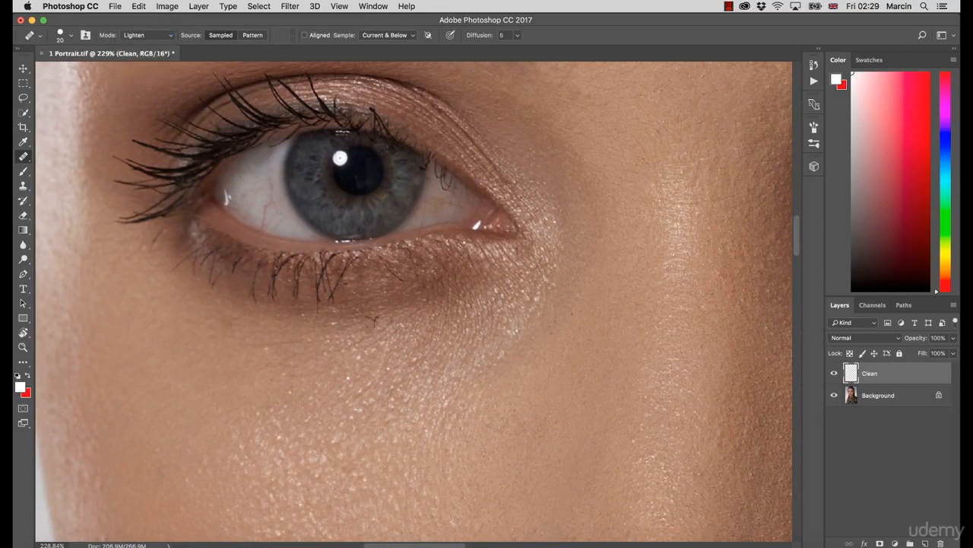
left_click(376, 330)
Set the Healing Brush mode to Darken and check the left-hand cheek and nose for light hairs
left_click(148, 35)
left_click(137, 26)
scroll(373, 341, "down", 5)
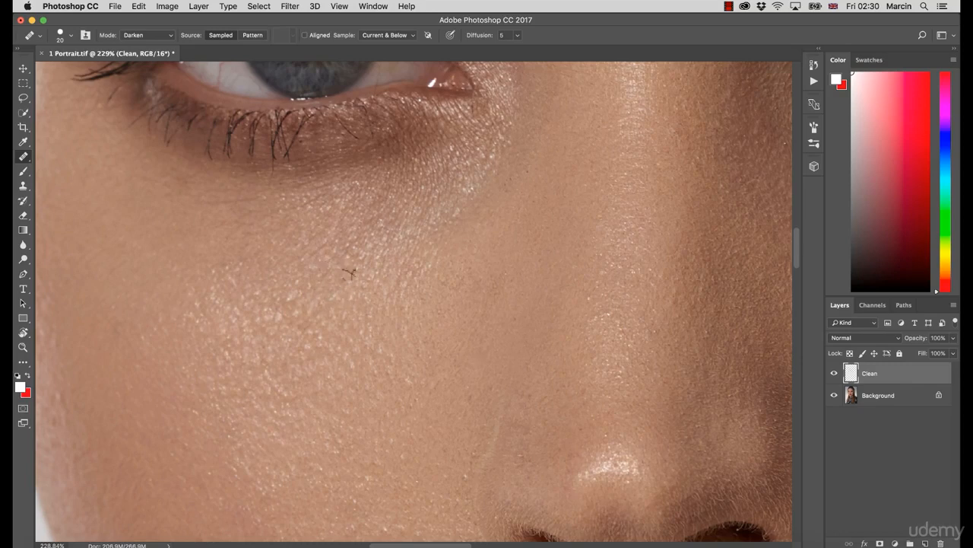
scroll(335, 318, "down", 5)
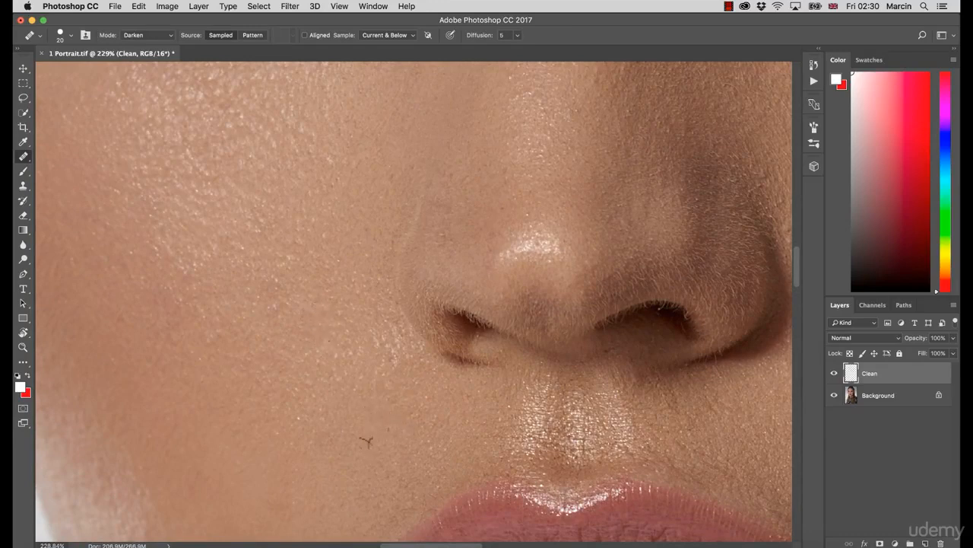
left_click_drag(441, 453, 403, 453)
scroll(457, 304, "down", 5)
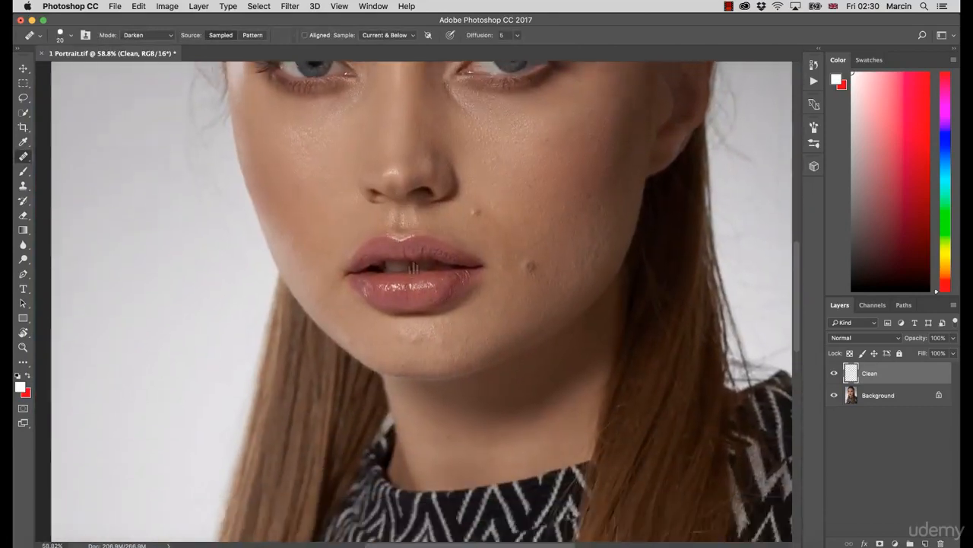
Set the Healing Brush mode to Normal and heal the small blemish on the left-hand side of the chin
left_click_drag(411, 312, 494, 323)
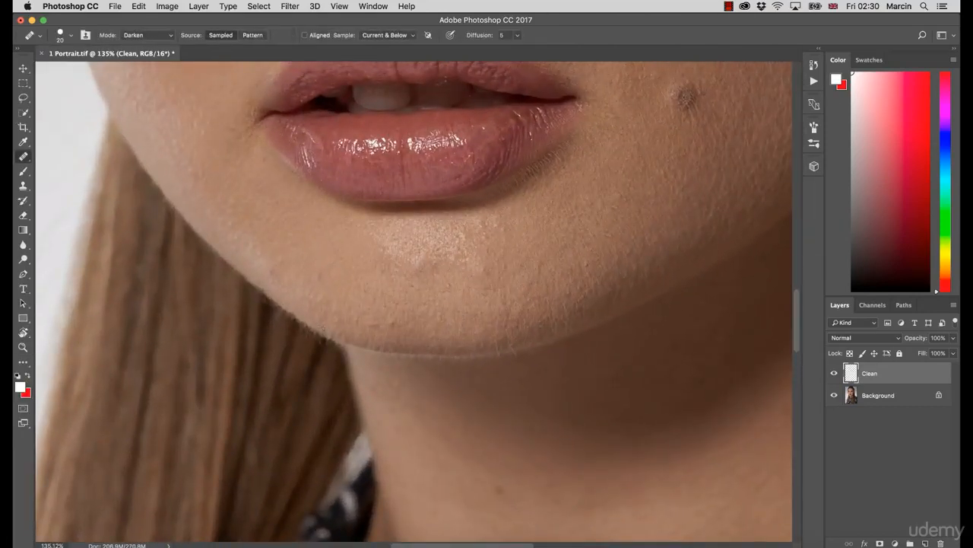
left_click(145, 35)
left_click(141, 9)
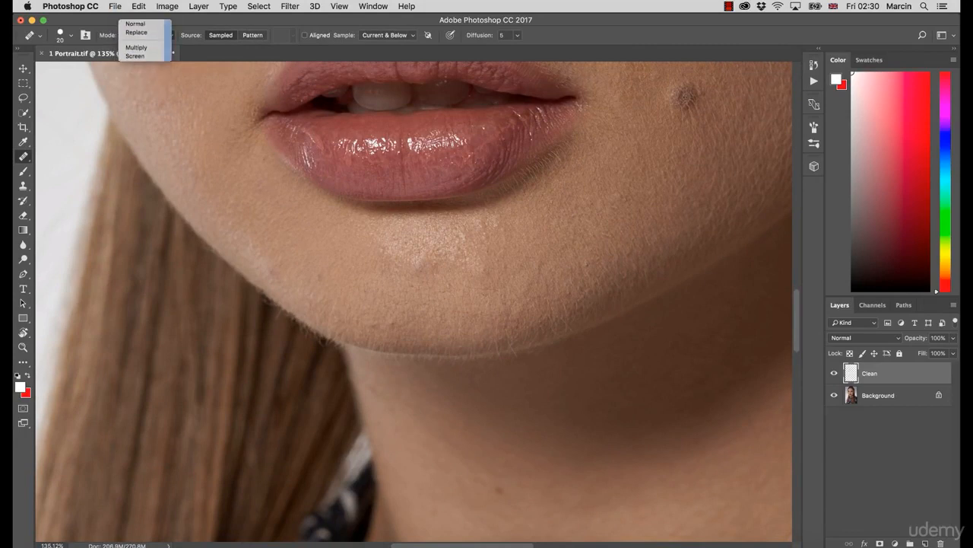
key("z")
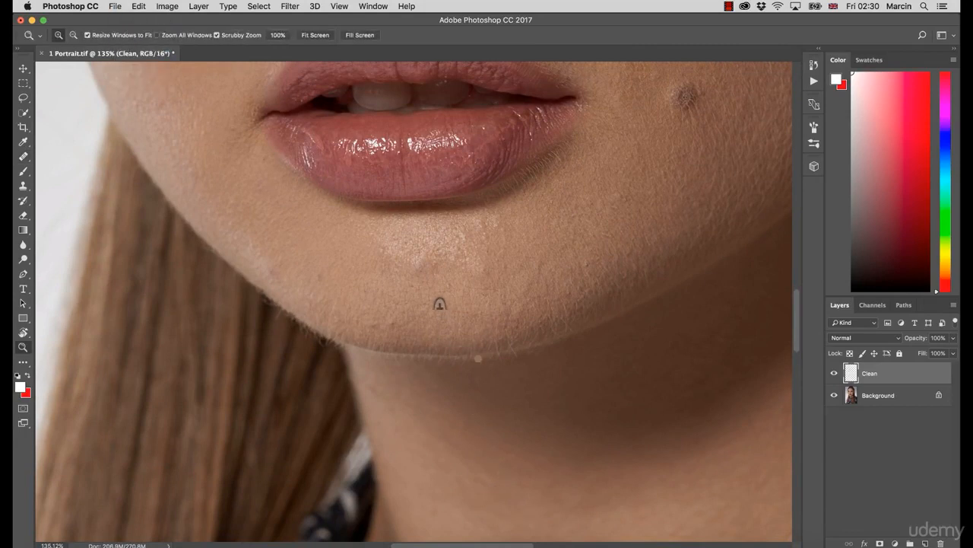
left_click_drag(439, 299, 467, 297)
left_click(276, 281)
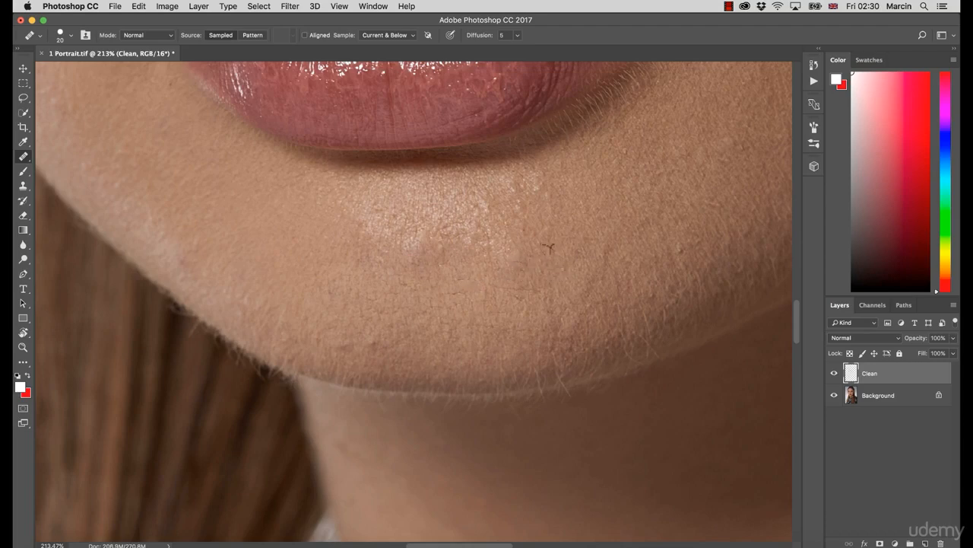
Heal the remaining small skin irregularities across the chin in Normal mode and review the whole face
key("super+space")
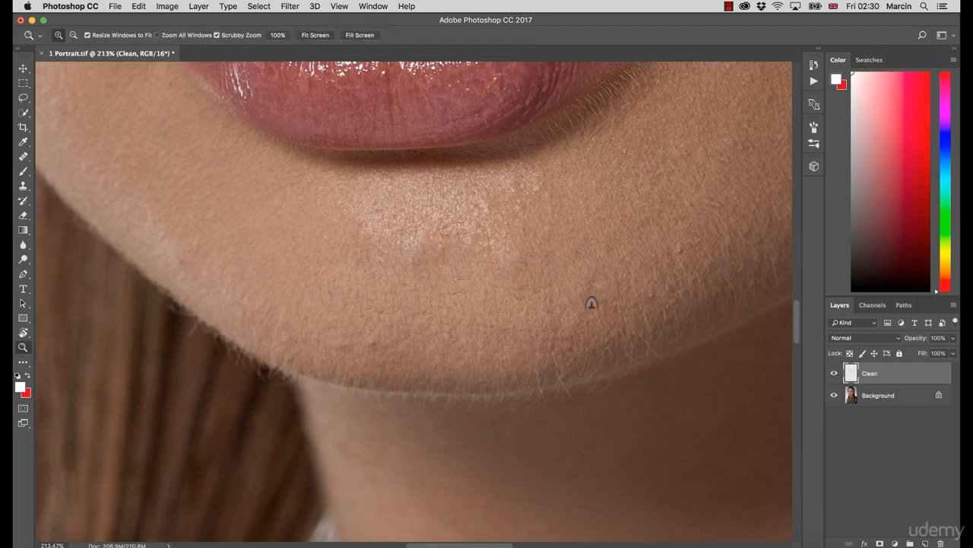
left_click_drag(592, 300, 471, 295)
key("super+space")
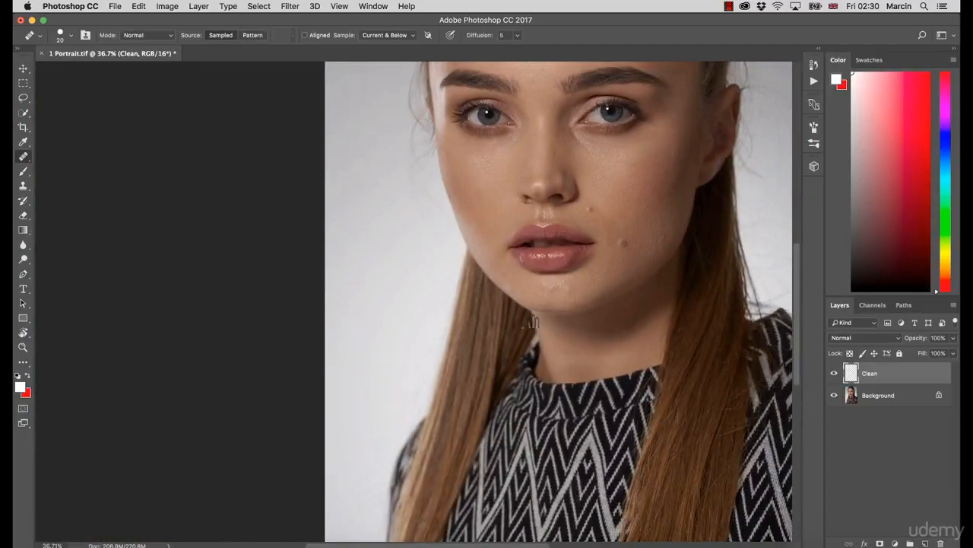
mouse_move(449, 354)
left_mouse_down()
mouse_move(512, 341)
mouse_move(572, 349)
left_mouse_up()
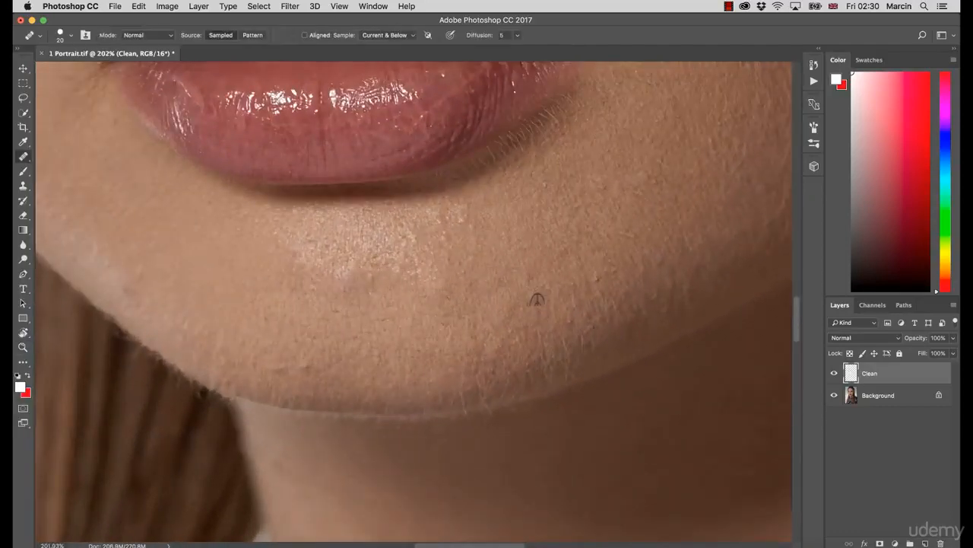
left_click(528, 280)
left_click_drag(283, 340, 234, 355)
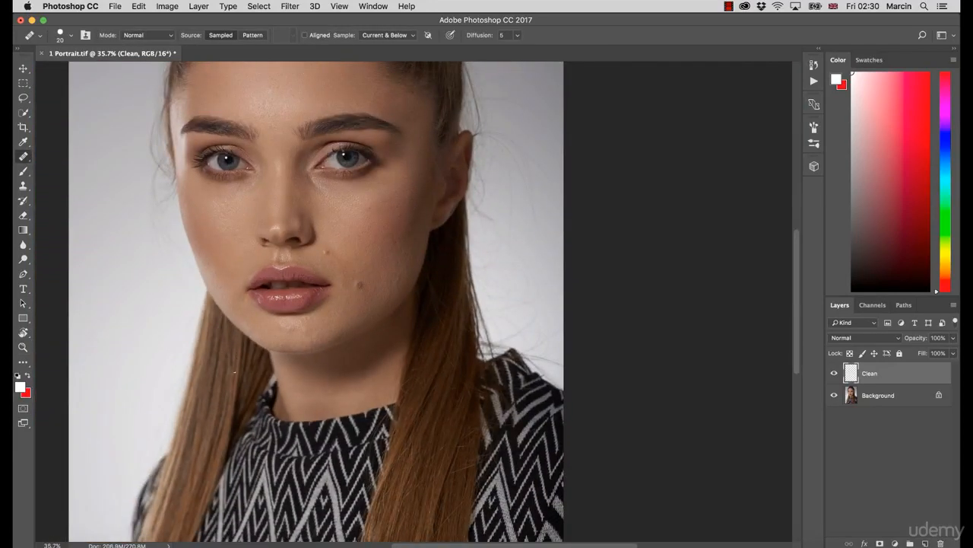